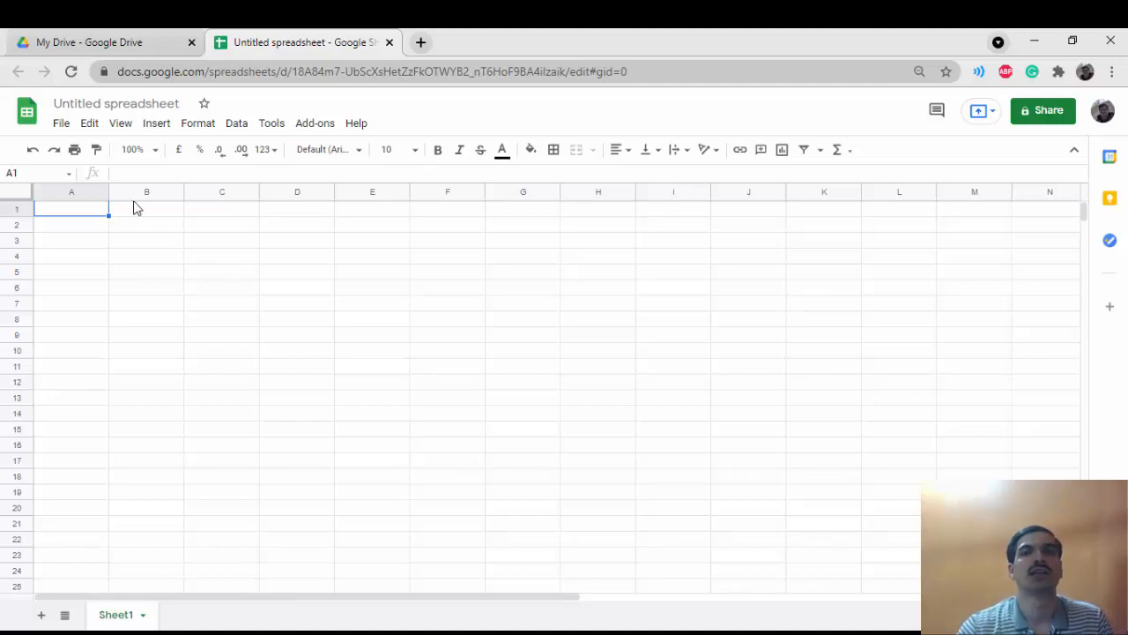
# Step: Rename the untitled spreadsheet as "Score sheet"
pyautogui.click(116, 102)
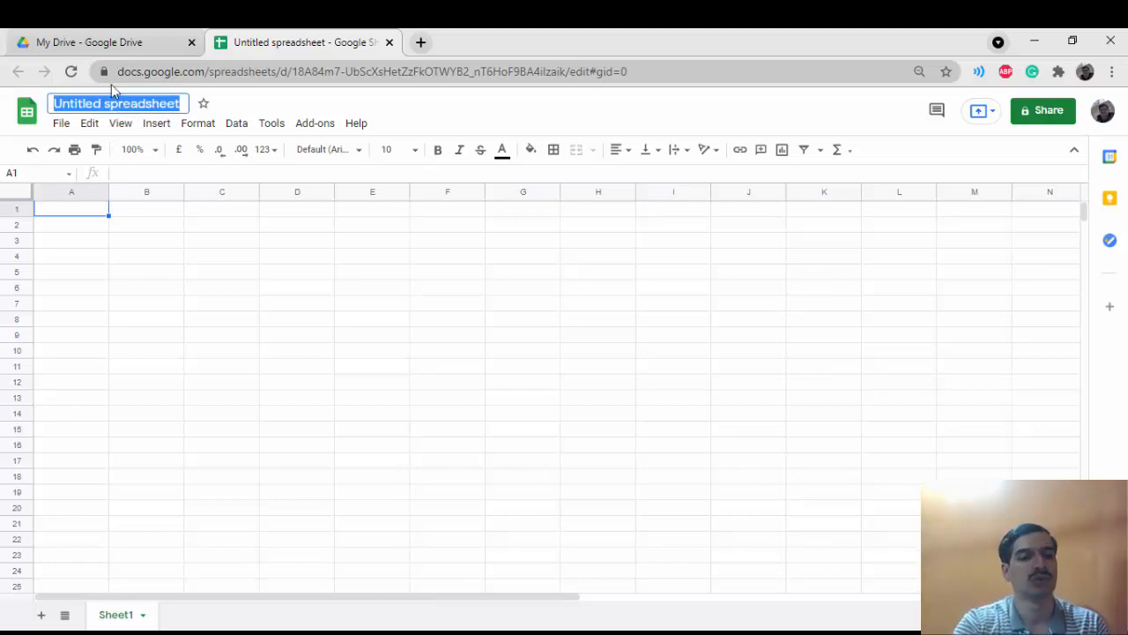
pyautogui.press('BackSpace')
pyautogui.write('Score')
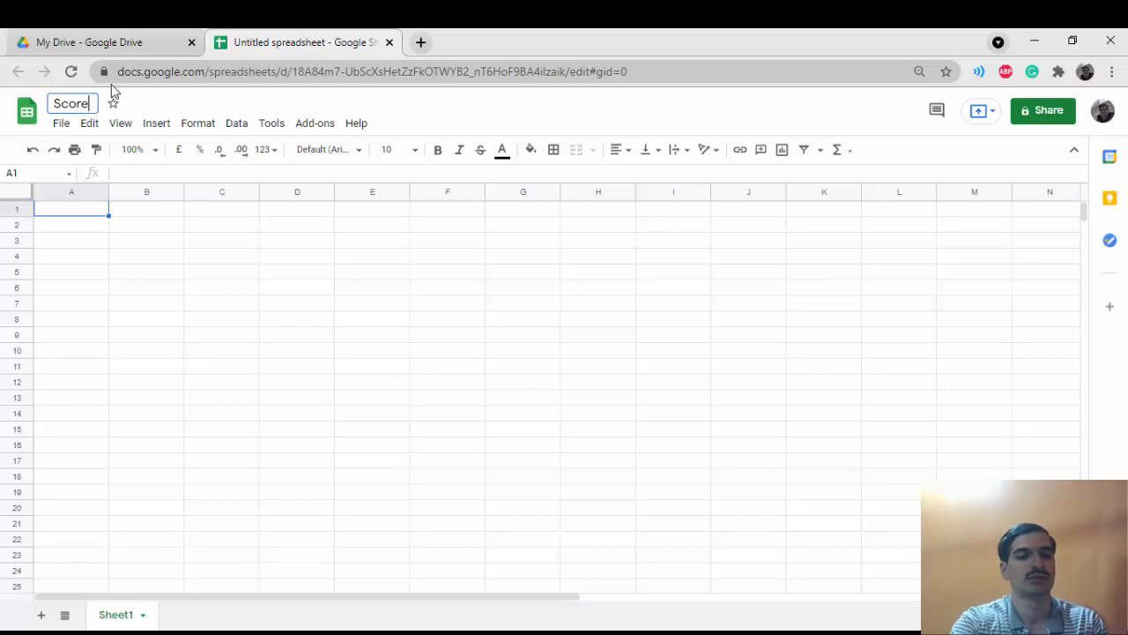
pyautogui.write(' sheet')
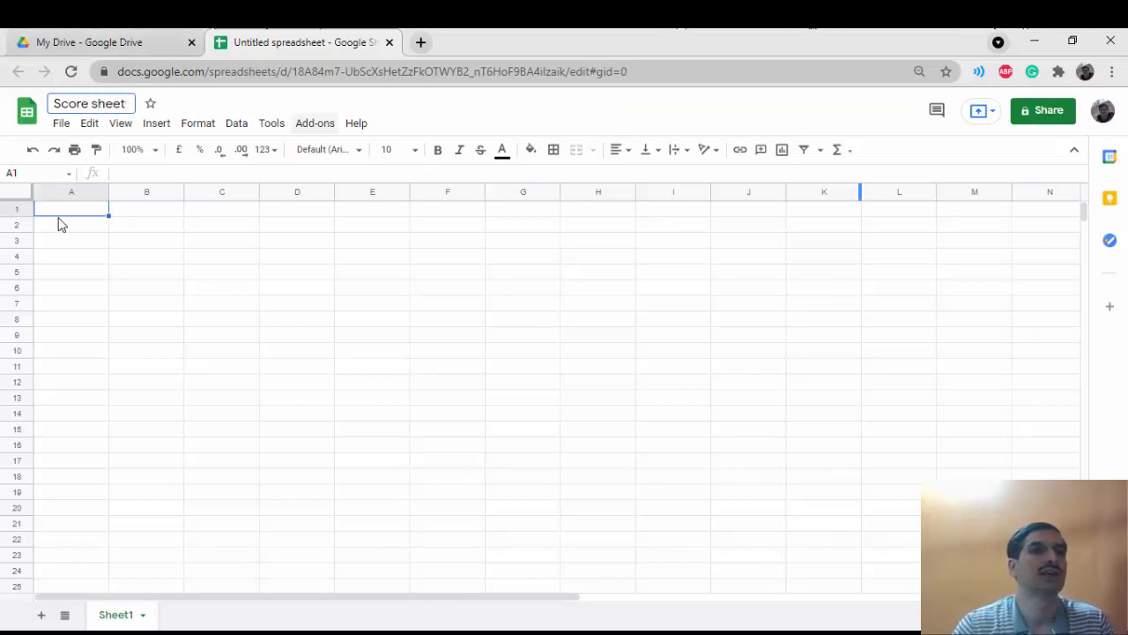
pyautogui.click(86, 213)
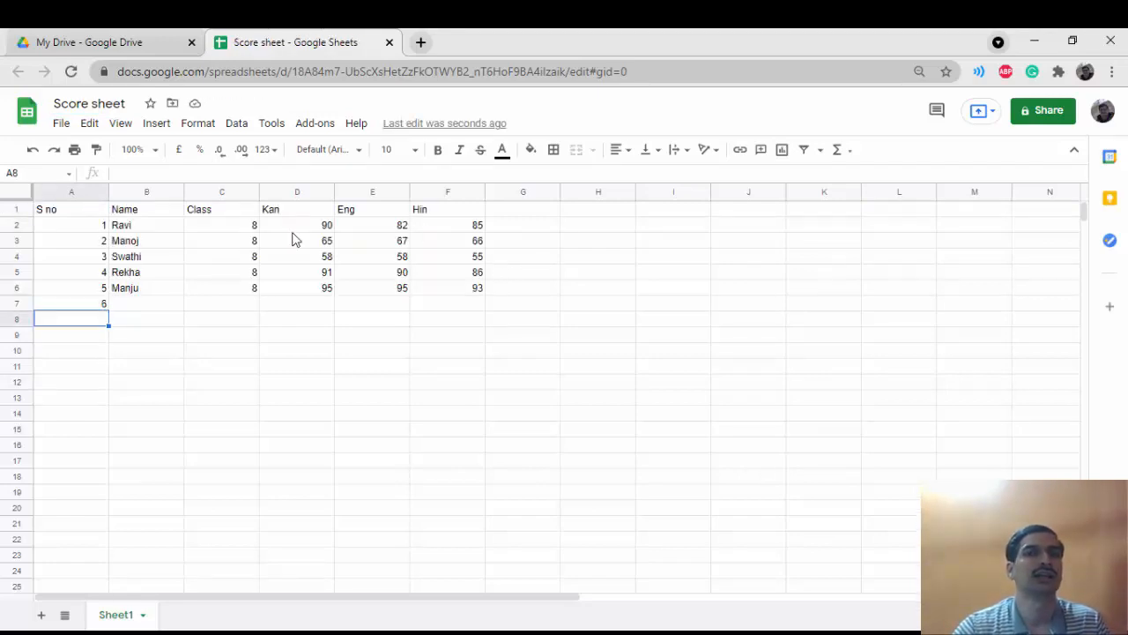
pyautogui.click(124, 308)
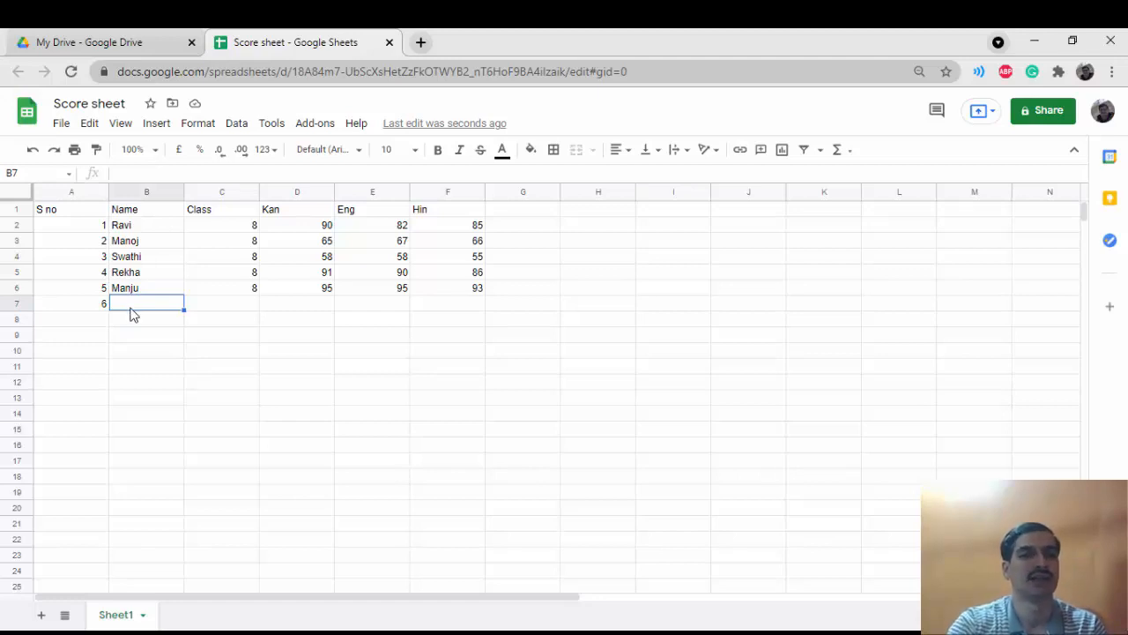
pyautogui.write('Ahrish')
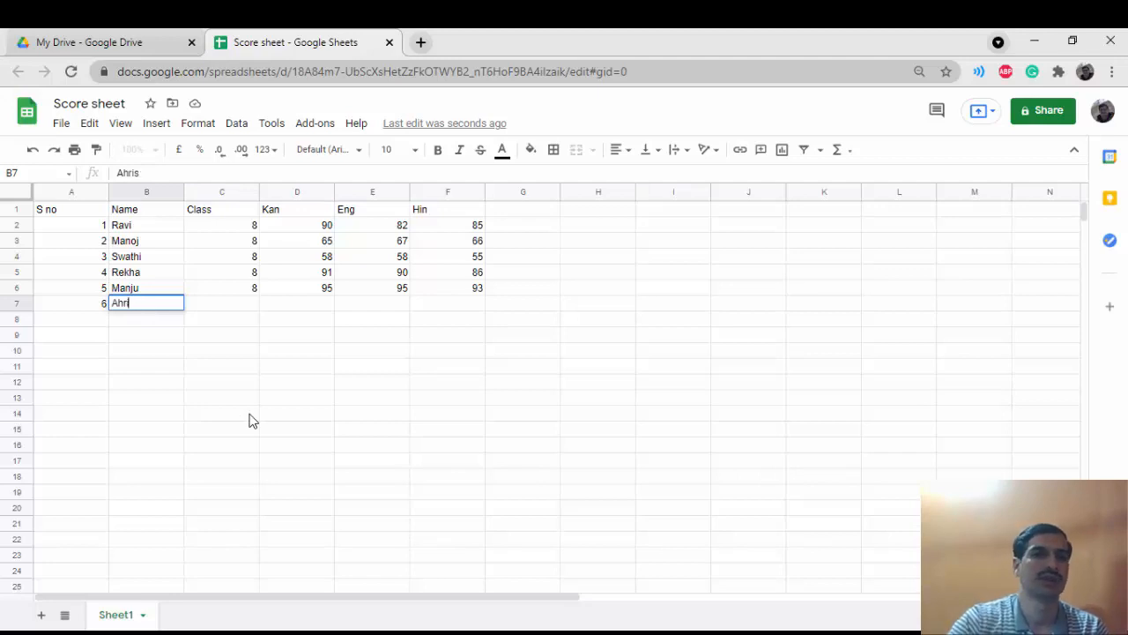
pyautogui.press('BackSpace')
pyautogui.press('BackSpace')
pyautogui.press('BackSpace')
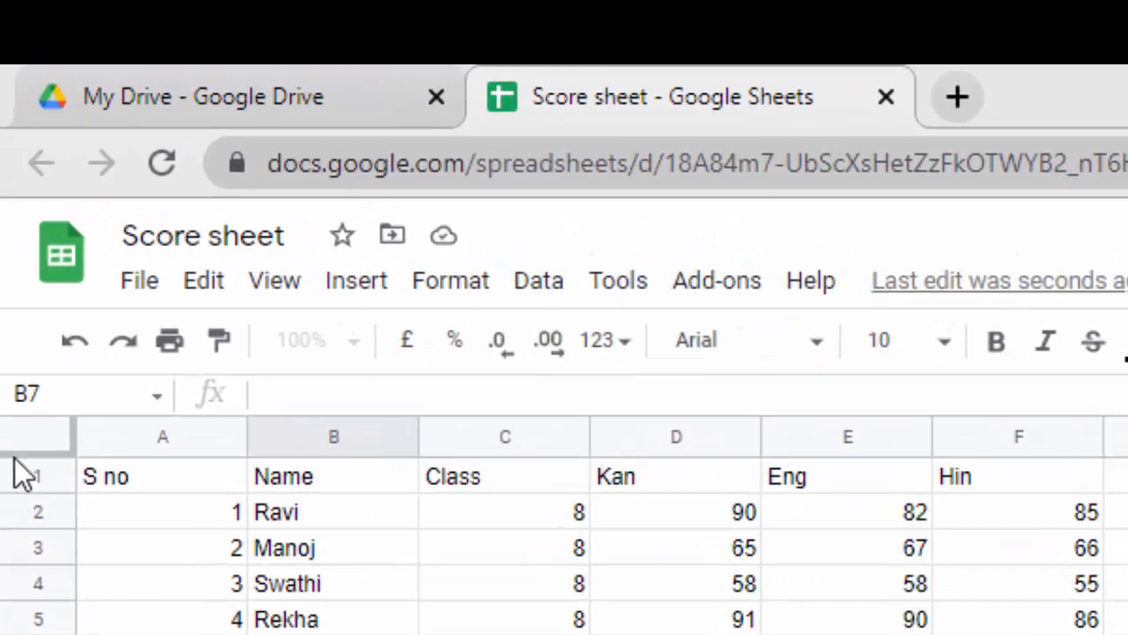
# Step: Insert one empty row above the header row of the marks table
pyautogui.click(45, 476)
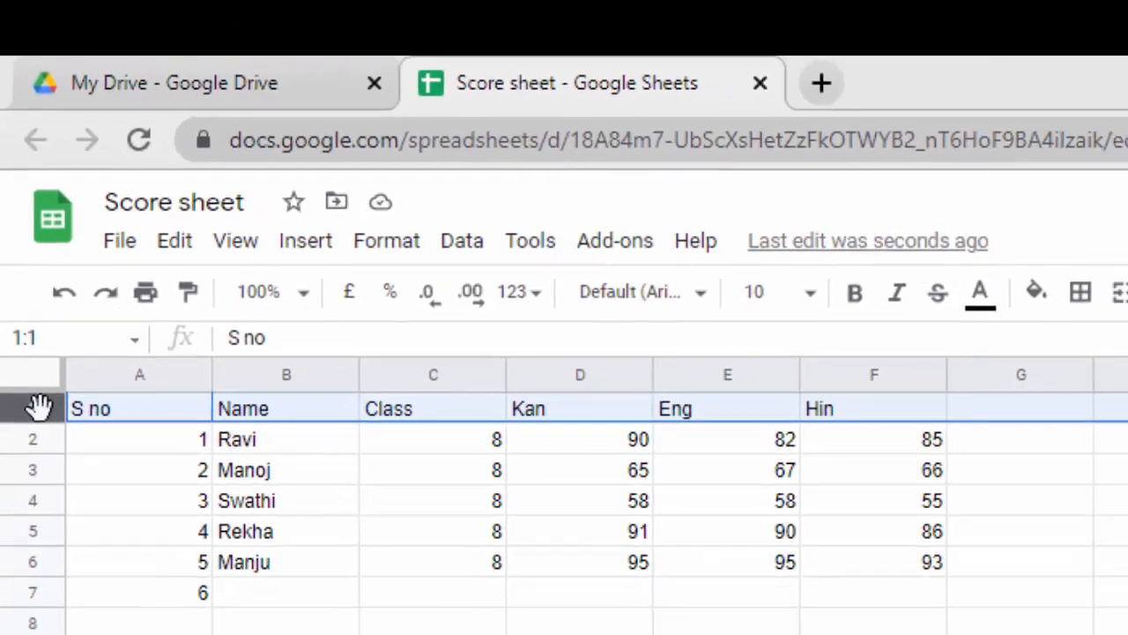
pyautogui.rightClick(44, 476)
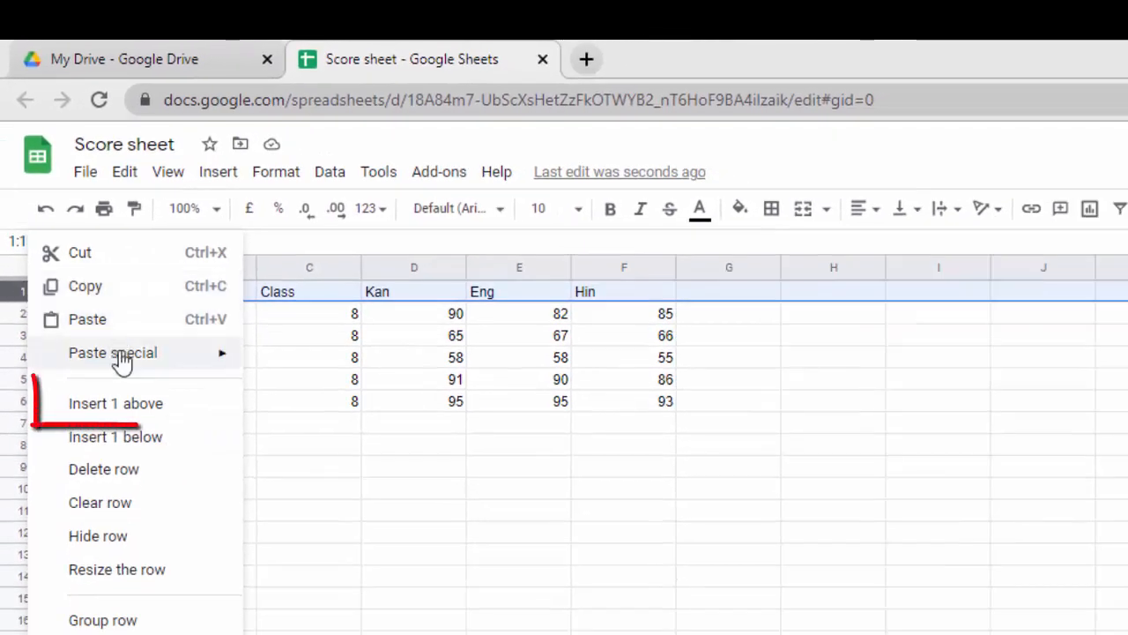
pyautogui.click(152, 407)
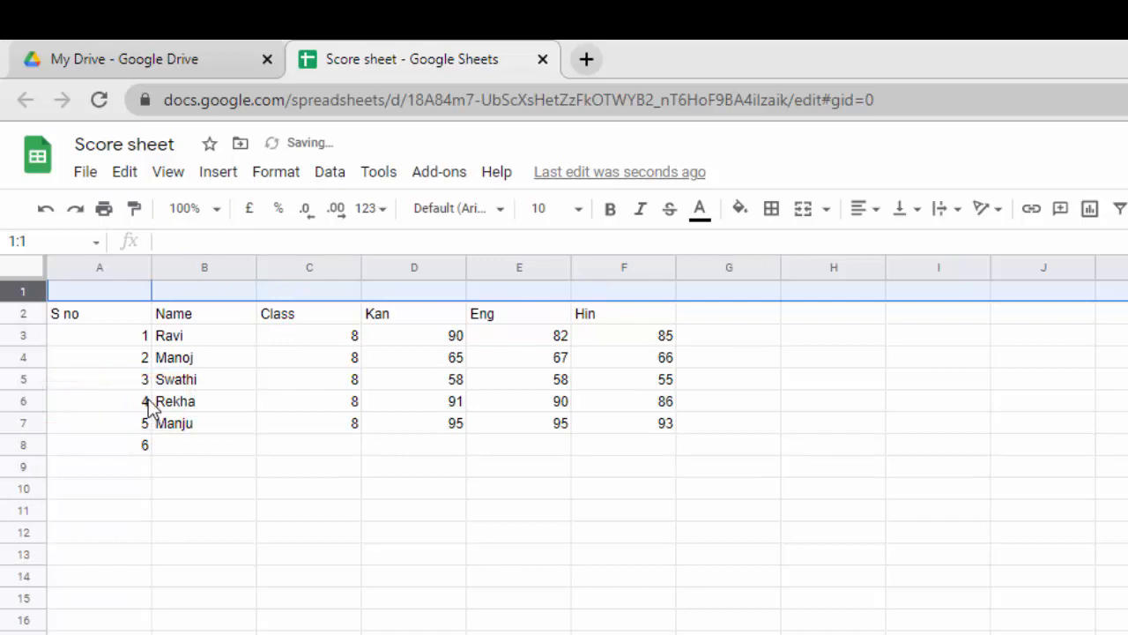
# Step: Enter the heading "G H S Handli" in cell B1 of the empty first row
pyautogui.click(234, 298)
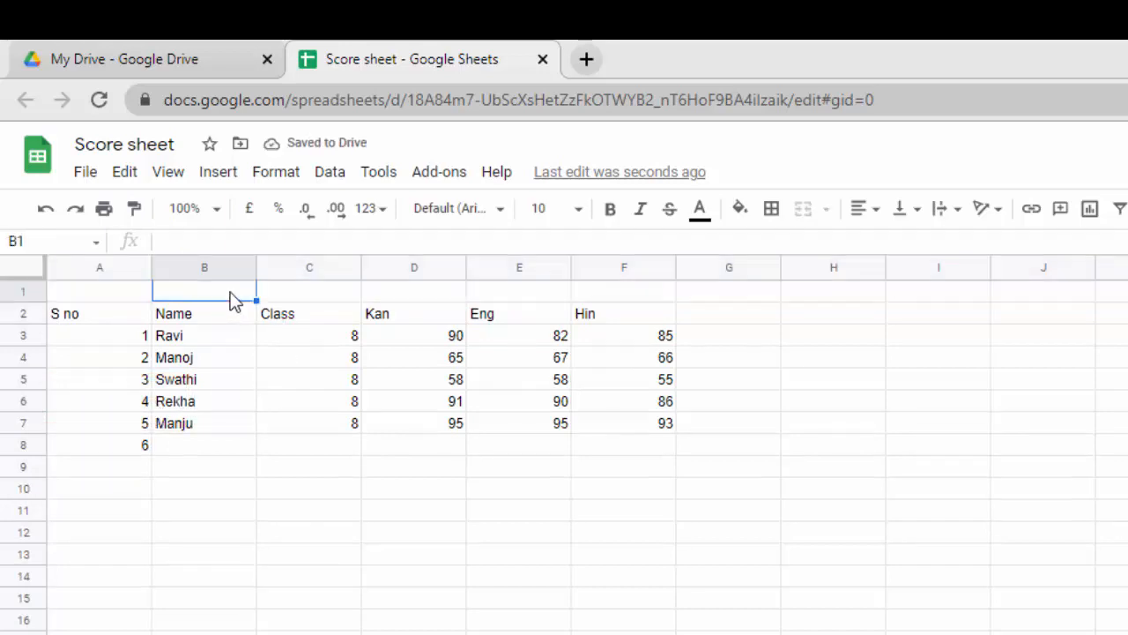
pyautogui.write('G ')
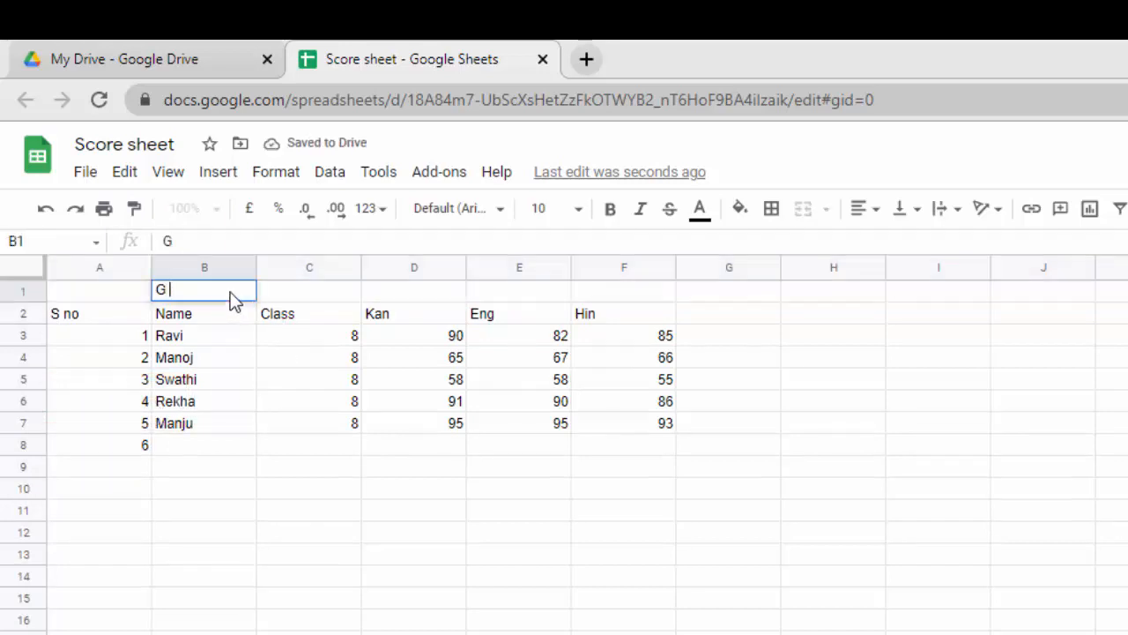
pyautogui.write('h S Handli')
pyautogui.press('Left')
pyautogui.press('Left')
pyautogui.press('Left')
pyautogui.press('Left')
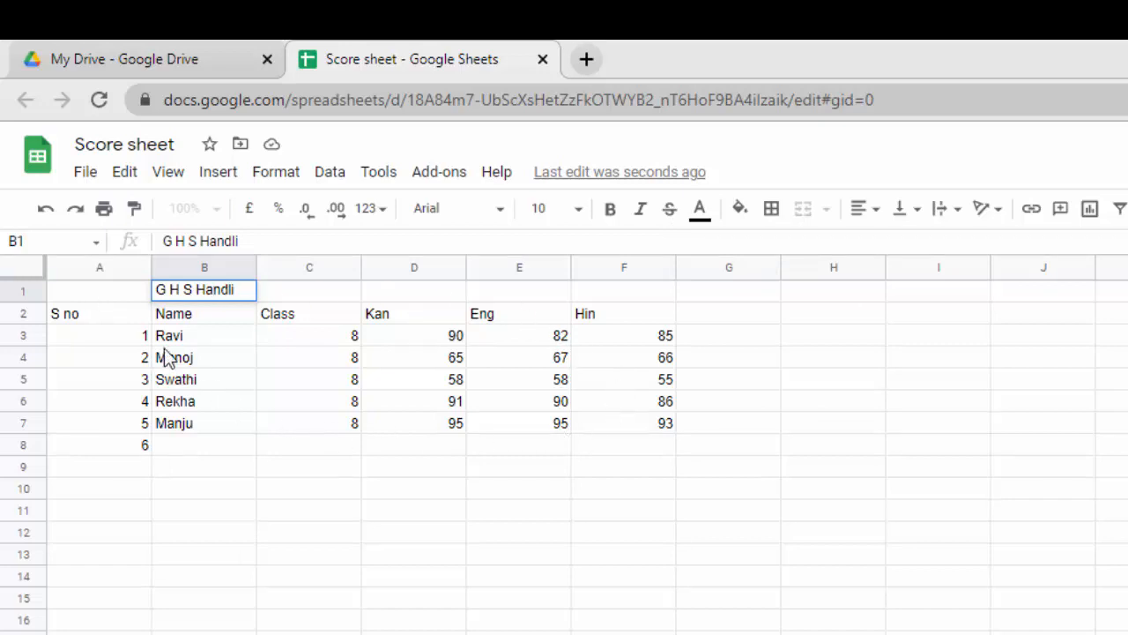
# Step: Merge all cells in A1:F1 and centre the heading horizontally across the table
pyautogui.click(124, 296)
pyautogui.moveTo(122, 286); pyautogui.dragTo(202, 294)
pyautogui.moveTo(272, 295); pyautogui.dragTo(650, 304)
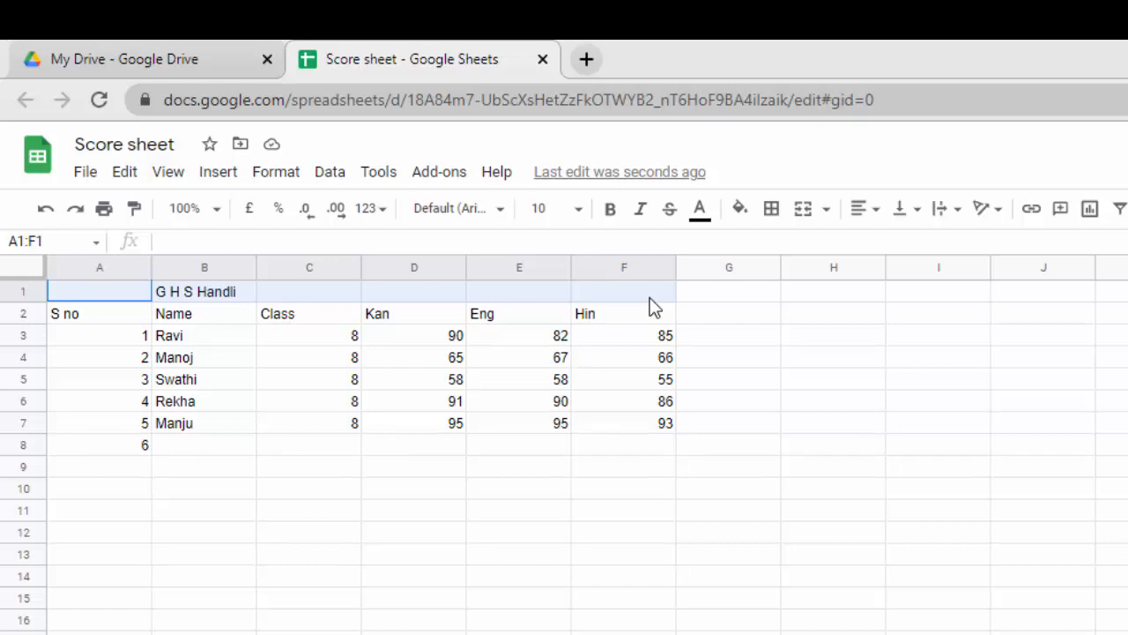
pyautogui.moveTo(650, 298); pyautogui.dragTo(649, 298)
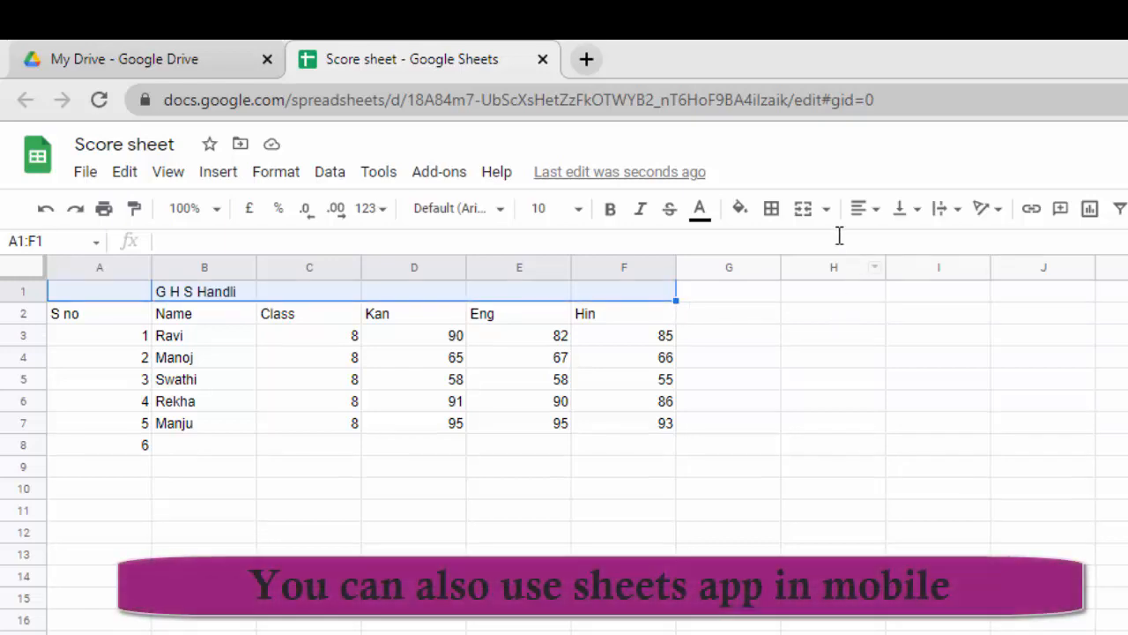
pyautogui.click(827, 212)
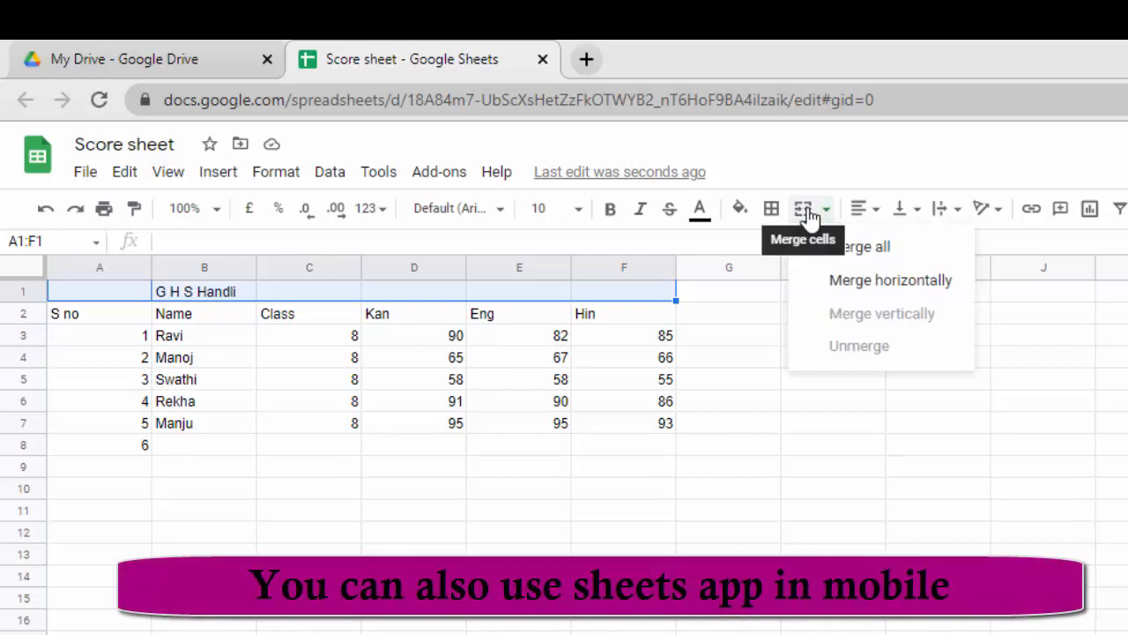
pyautogui.click(868, 249)
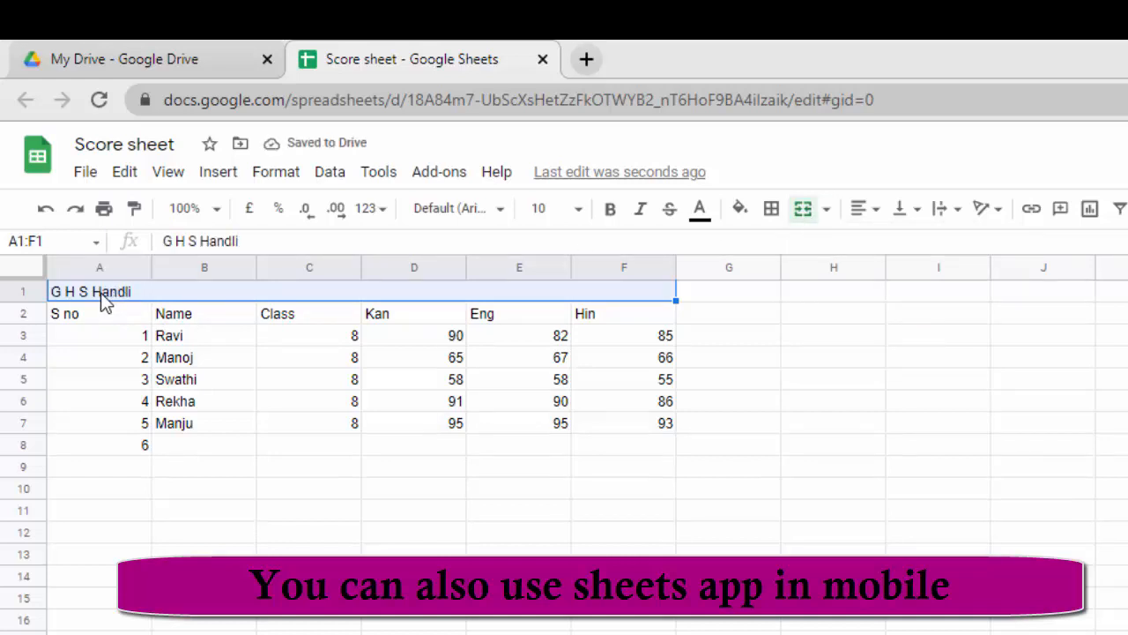
pyautogui.click(864, 210)
pyautogui.click(884, 246)
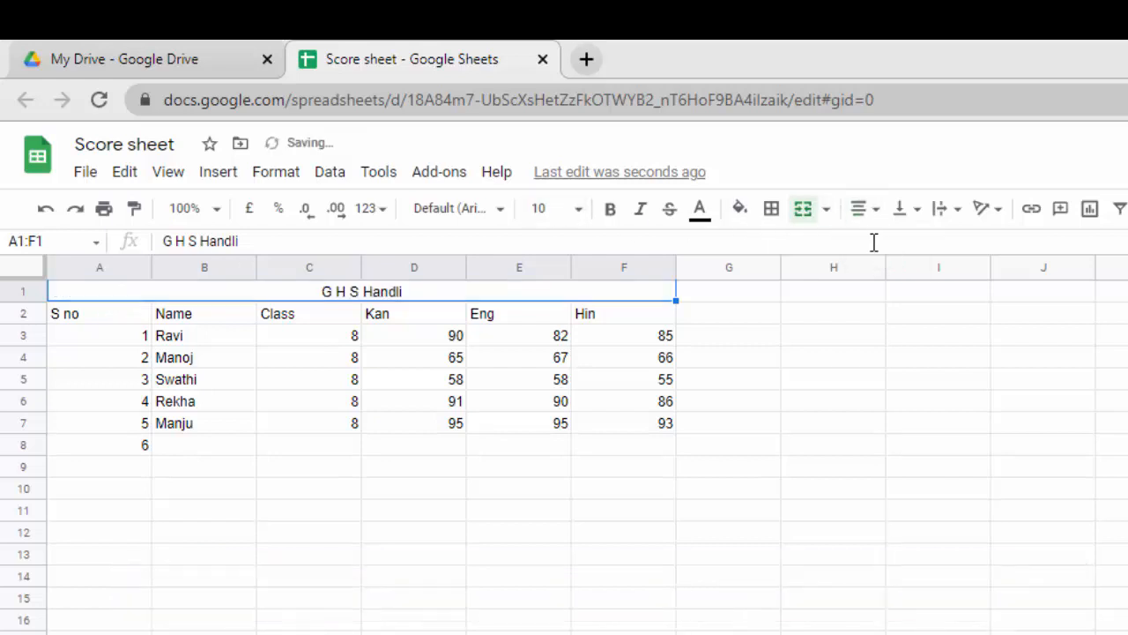
# Step: Format the merged heading as bold, font size 24, in the Impact font
pyautogui.click(609, 211)
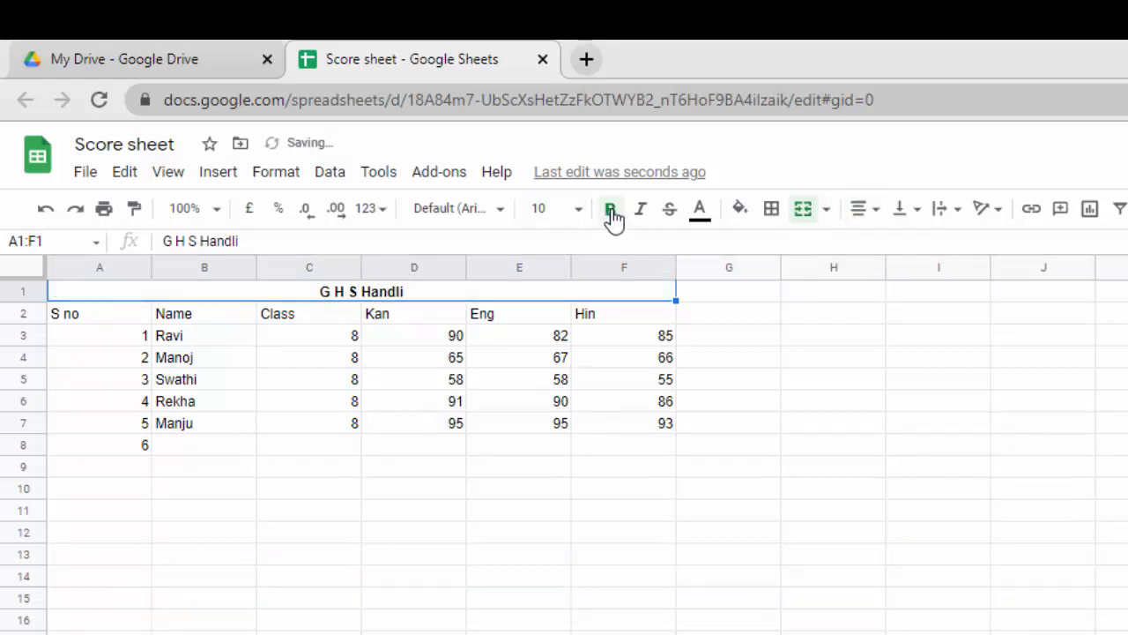
pyautogui.click(580, 212)
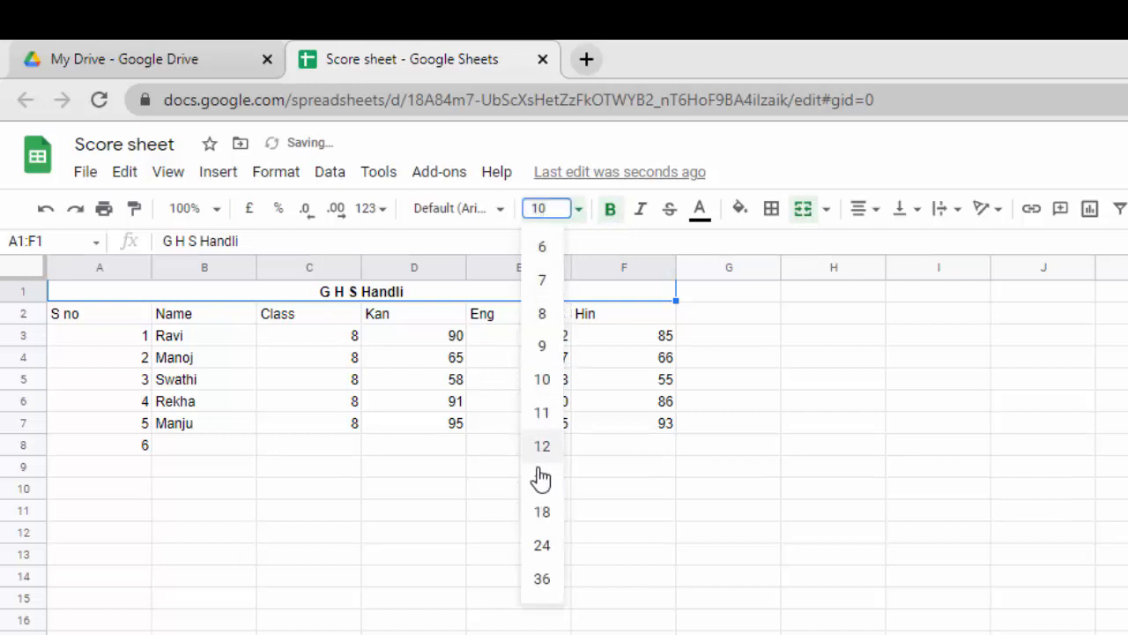
pyautogui.click(544, 546)
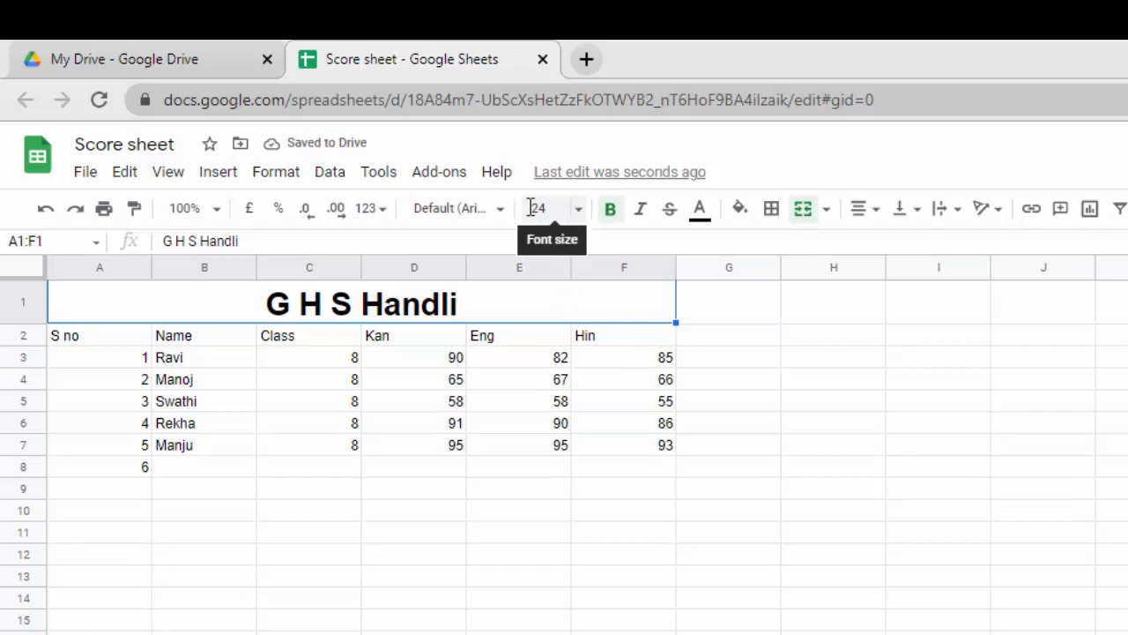
pyautogui.click(498, 213)
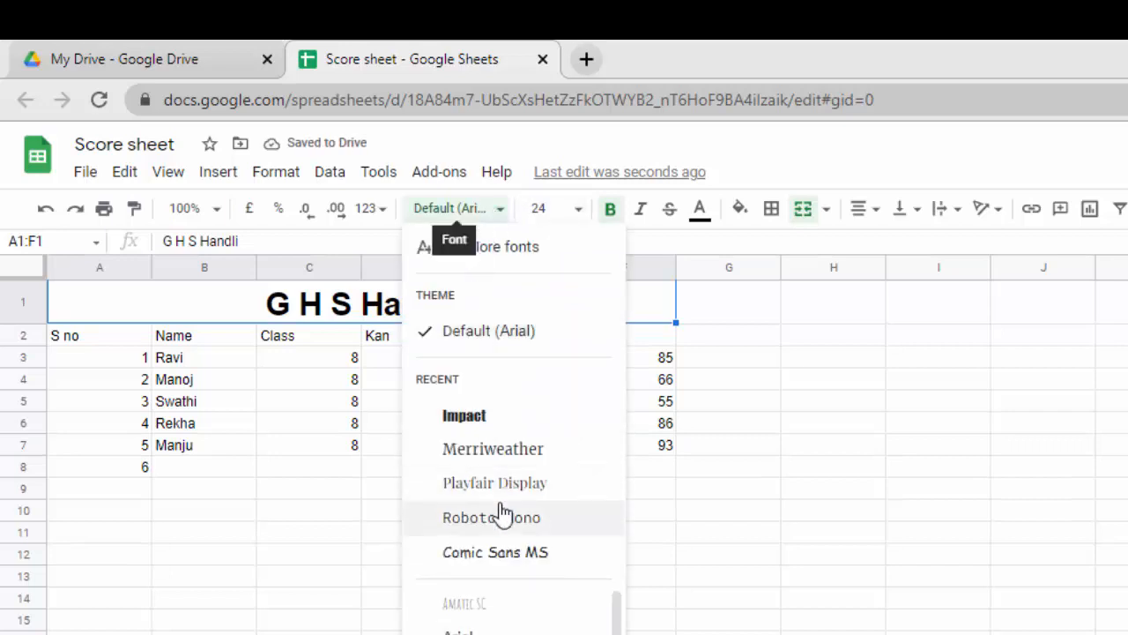
pyautogui.click(500, 420)
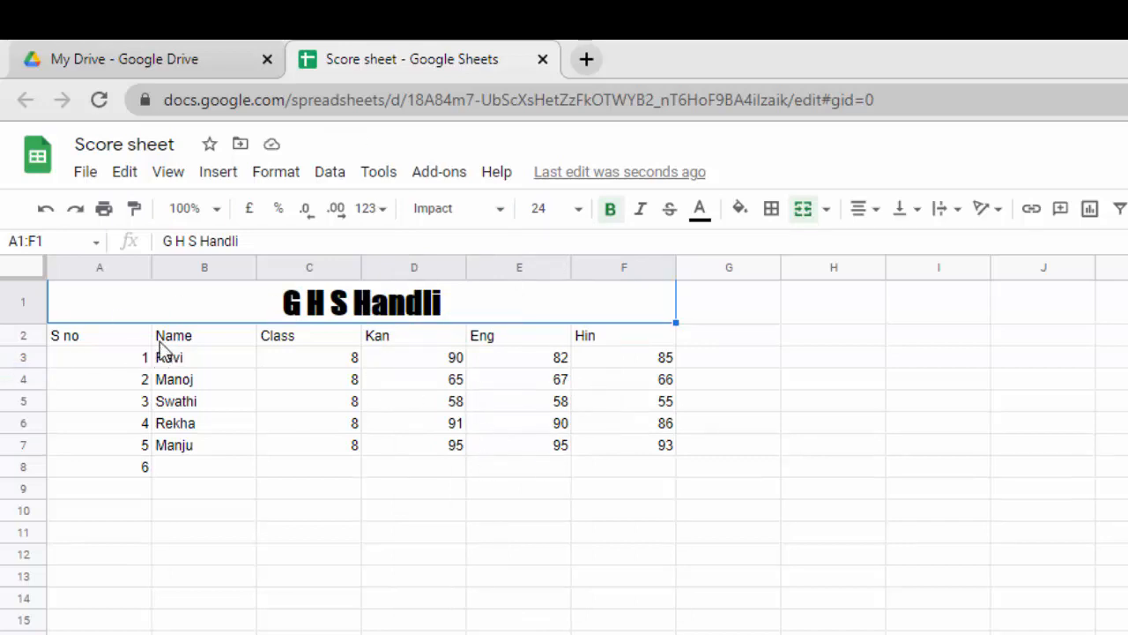
# Step: Narrow columns A to F so that they fit the table's contents more closely
pyautogui.moveTo(151, 267); pyautogui.dragTo(93, 267)
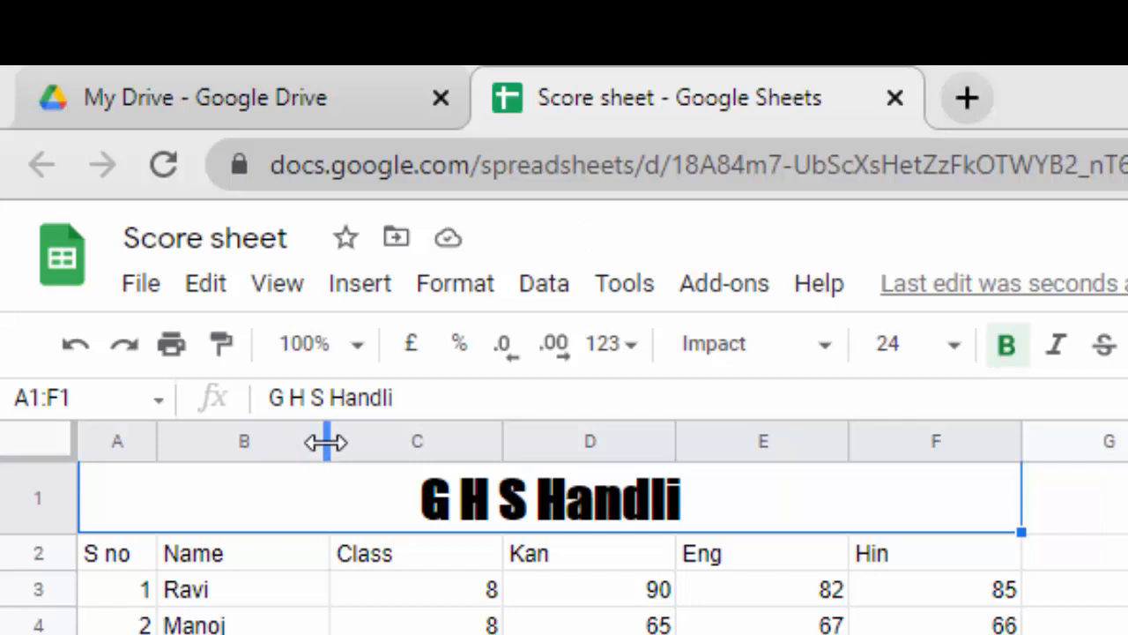
pyautogui.moveTo(326, 441); pyautogui.dragTo(267, 441)
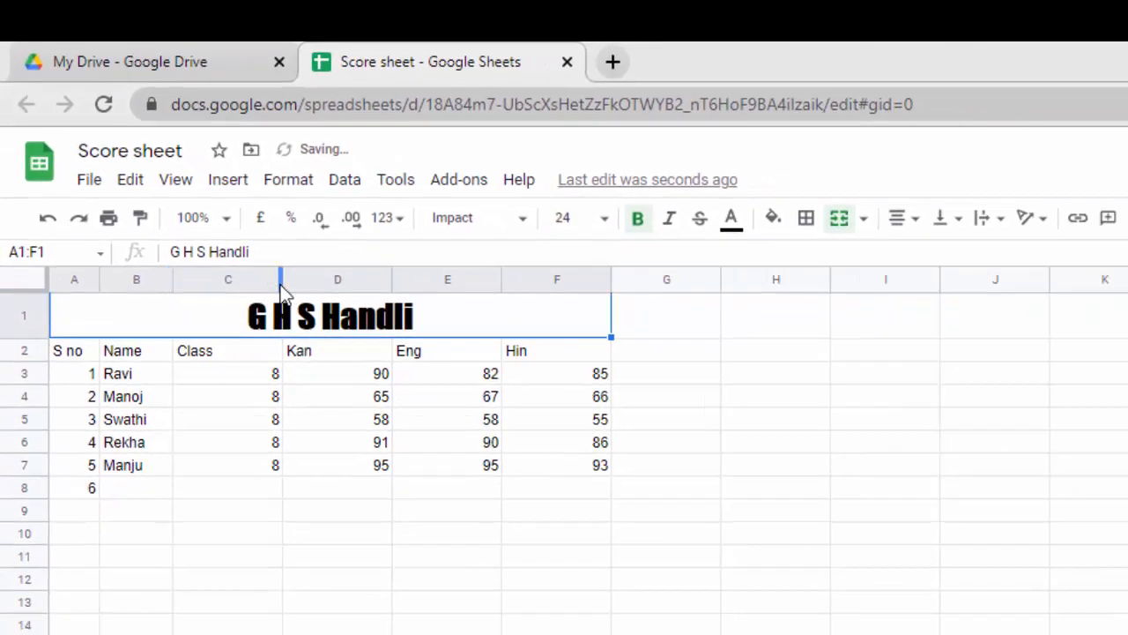
pyautogui.moveTo(308, 306); pyautogui.dragTo(246, 306)
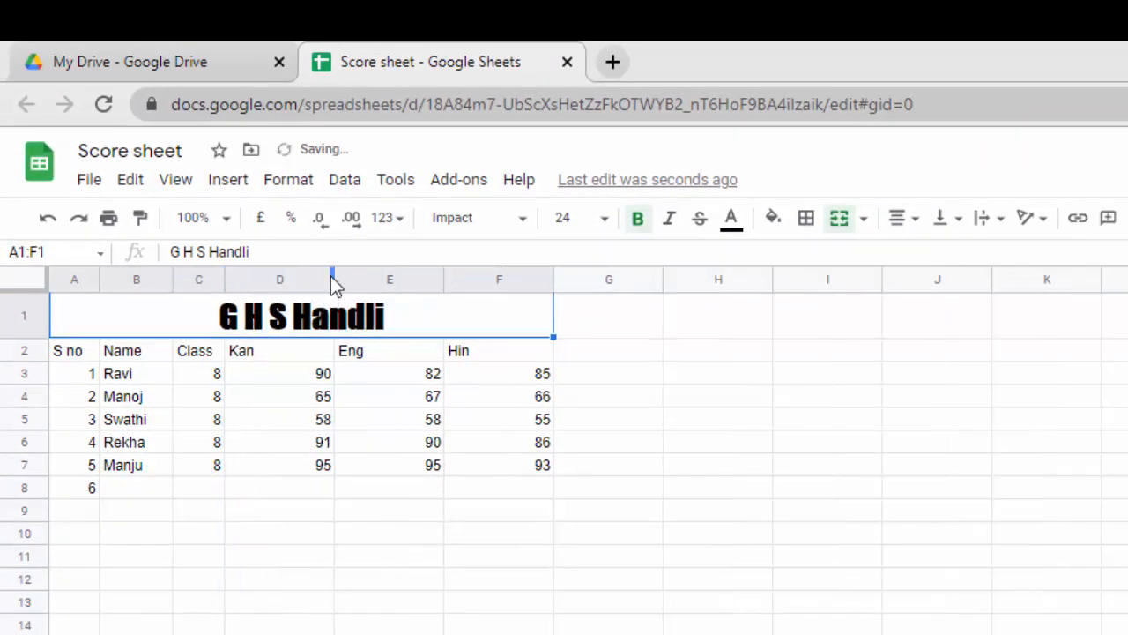
pyautogui.doubleClick(334, 278)
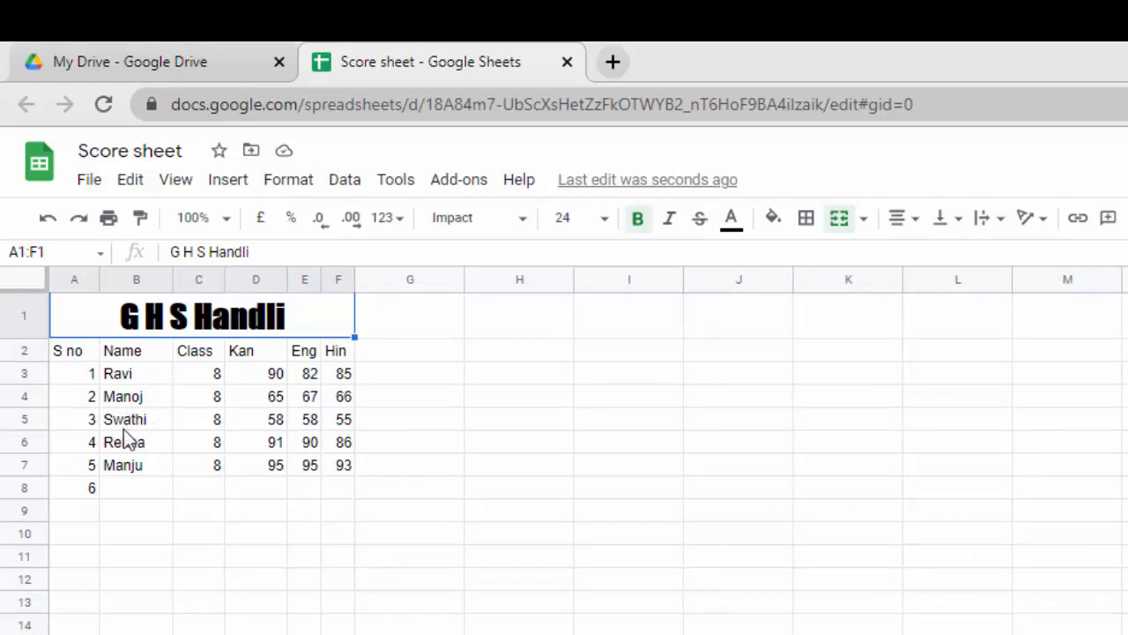
# Step: Centre the contents of the table range A2:F8 horizontally and align them vertically to the middle
pyautogui.moveTo(78, 355); pyautogui.dragTo(338, 486)
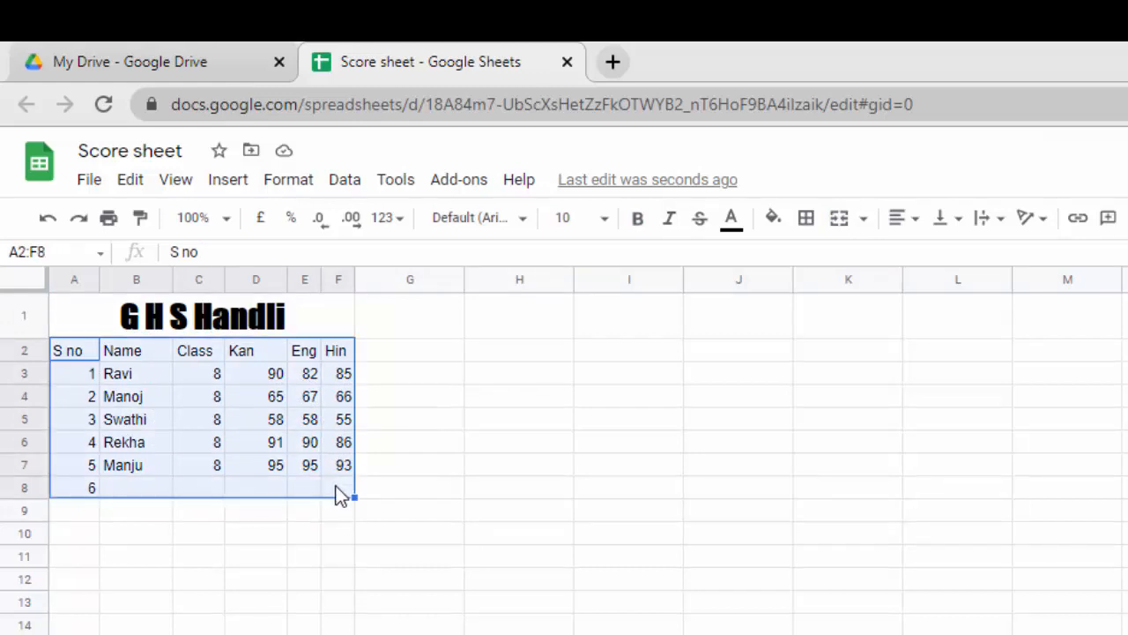
pyautogui.click(915, 218)
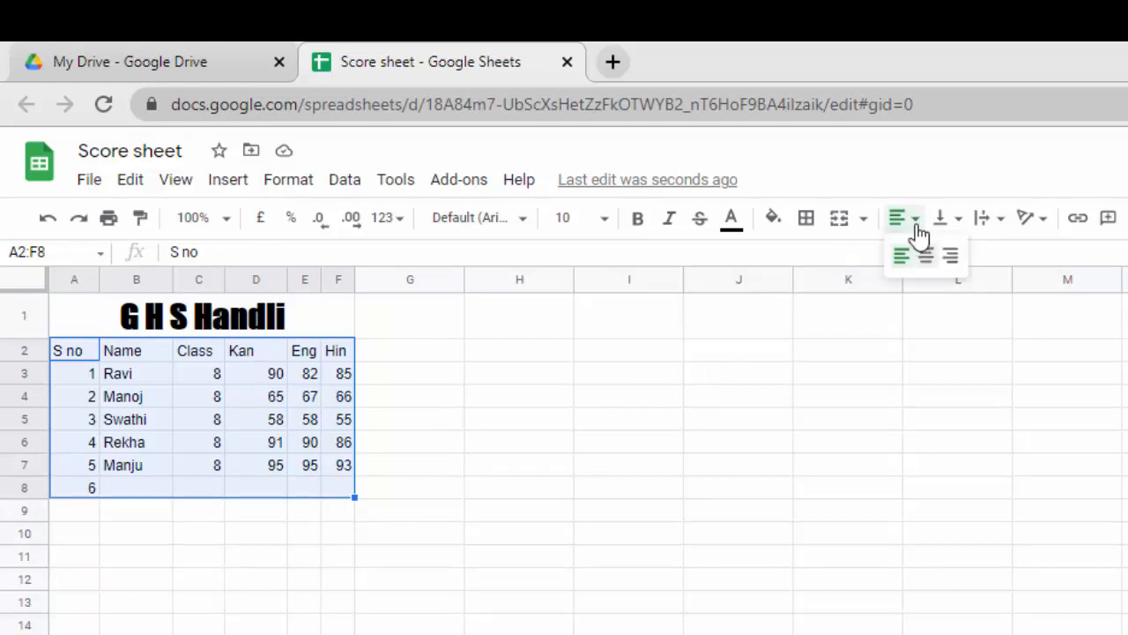
pyautogui.click(926, 255)
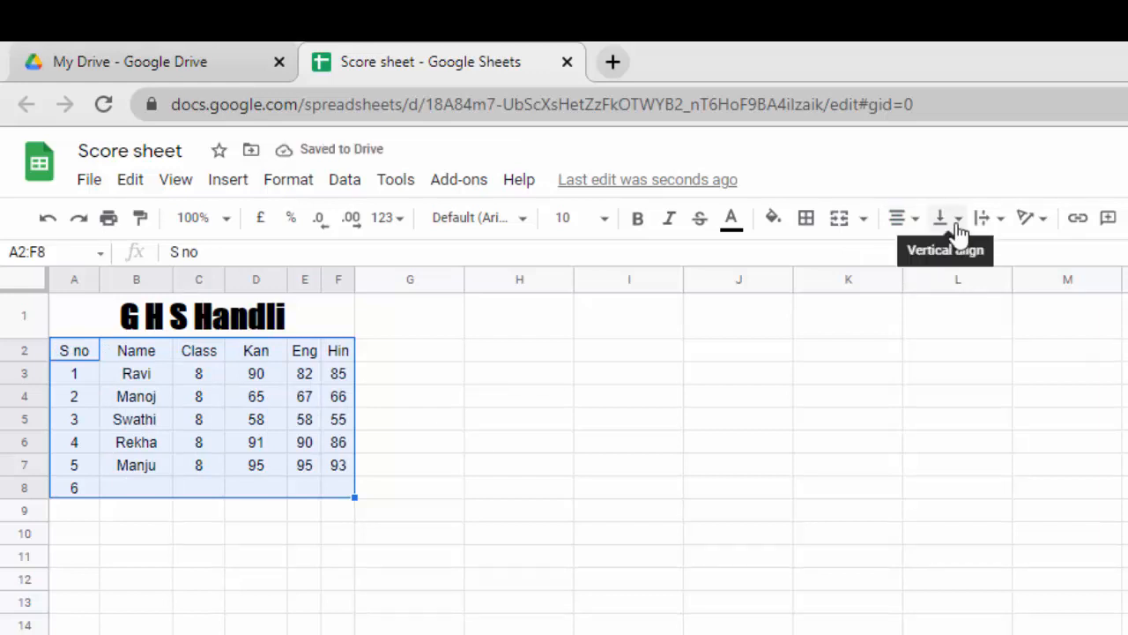
pyautogui.click(958, 221)
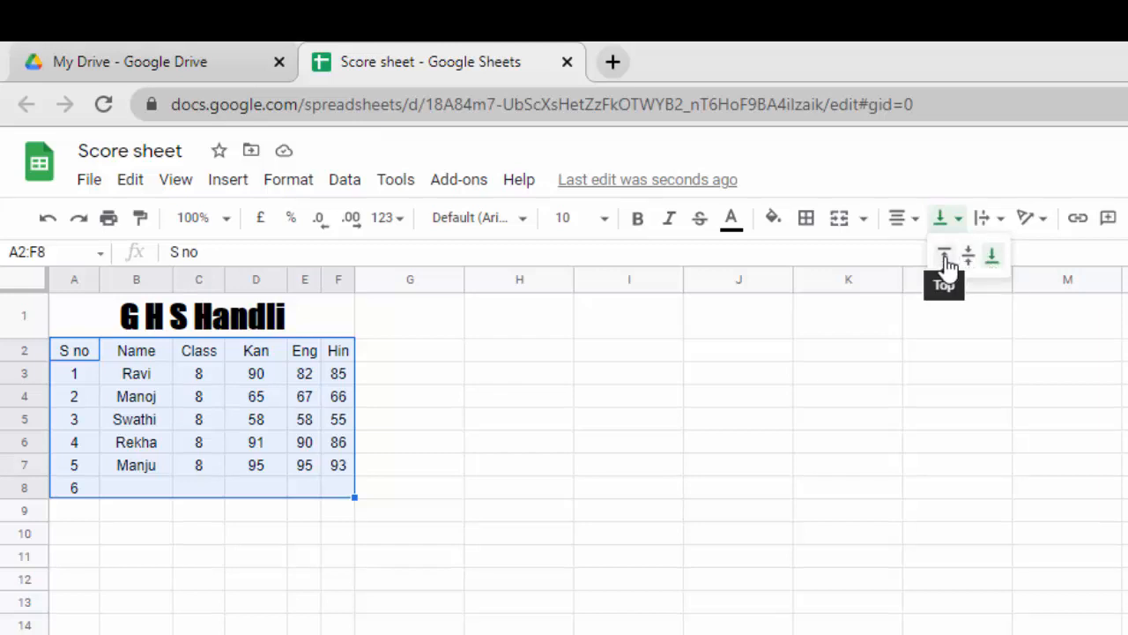
pyautogui.click(968, 257)
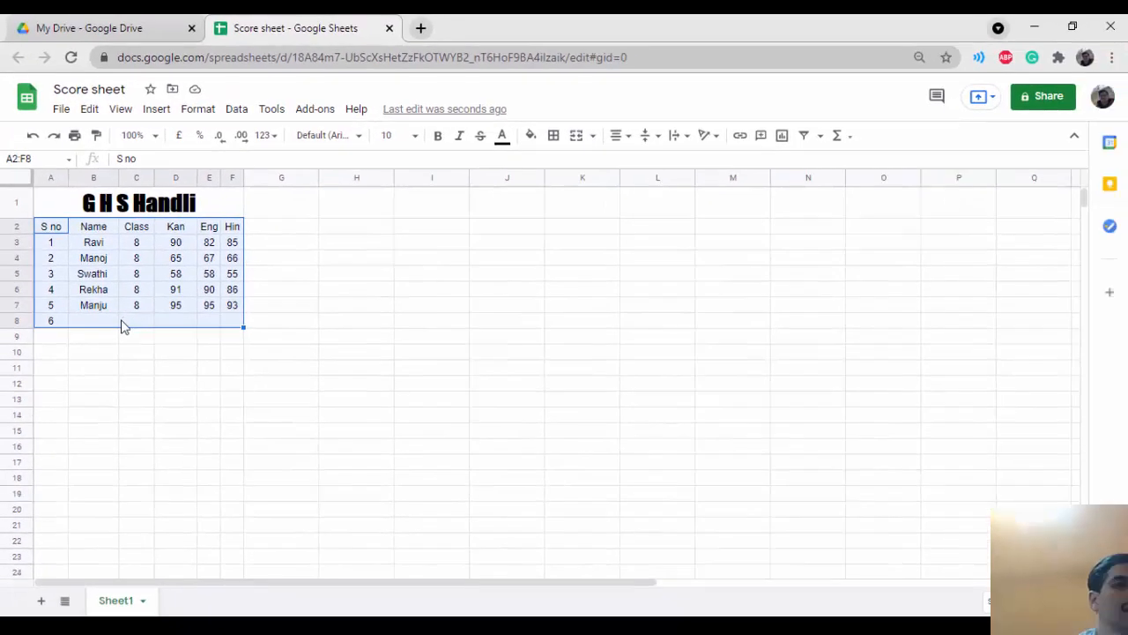
pyautogui.click(273, 291)
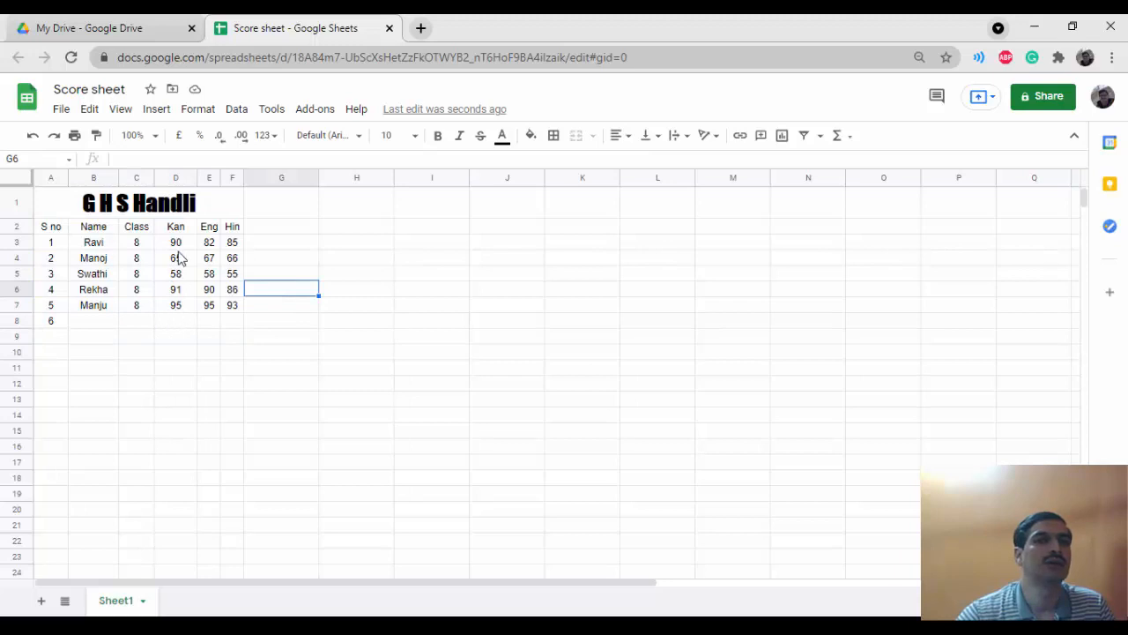
# Step: Total the Kan marks in cell D8 with the SUM function over D3:D7
pyautogui.click(182, 323)
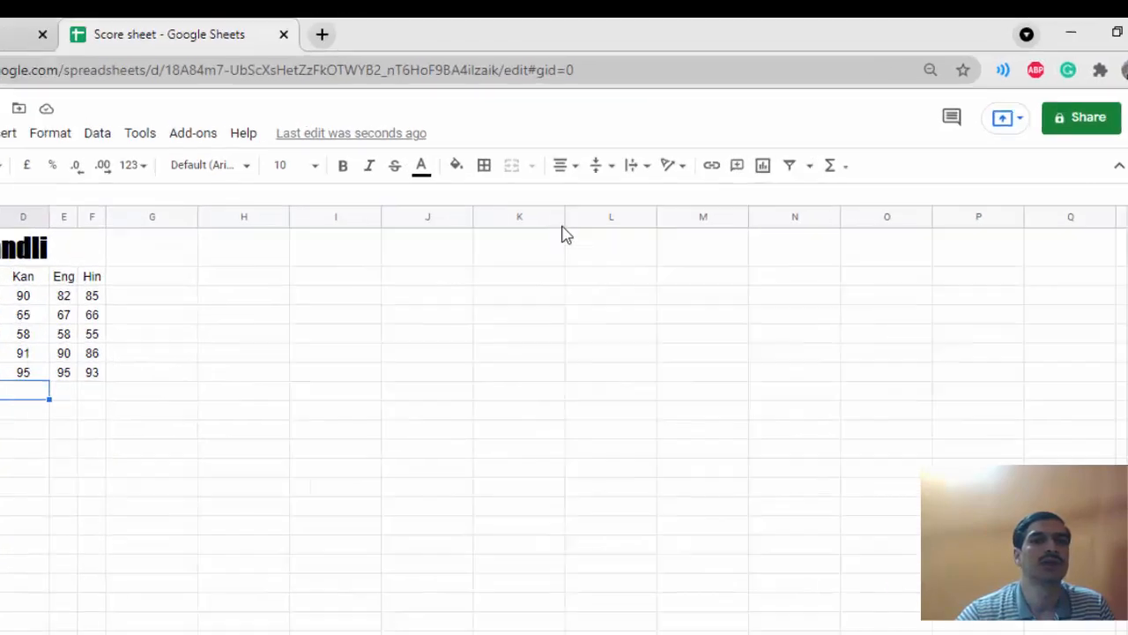
pyautogui.click(850, 141)
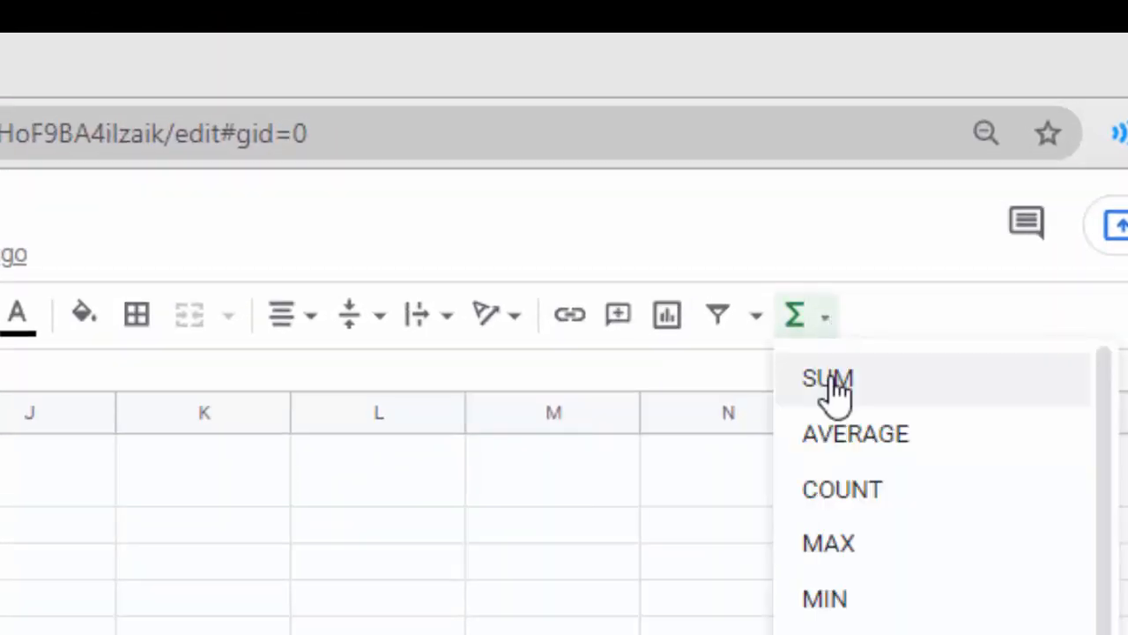
pyautogui.click(830, 381)
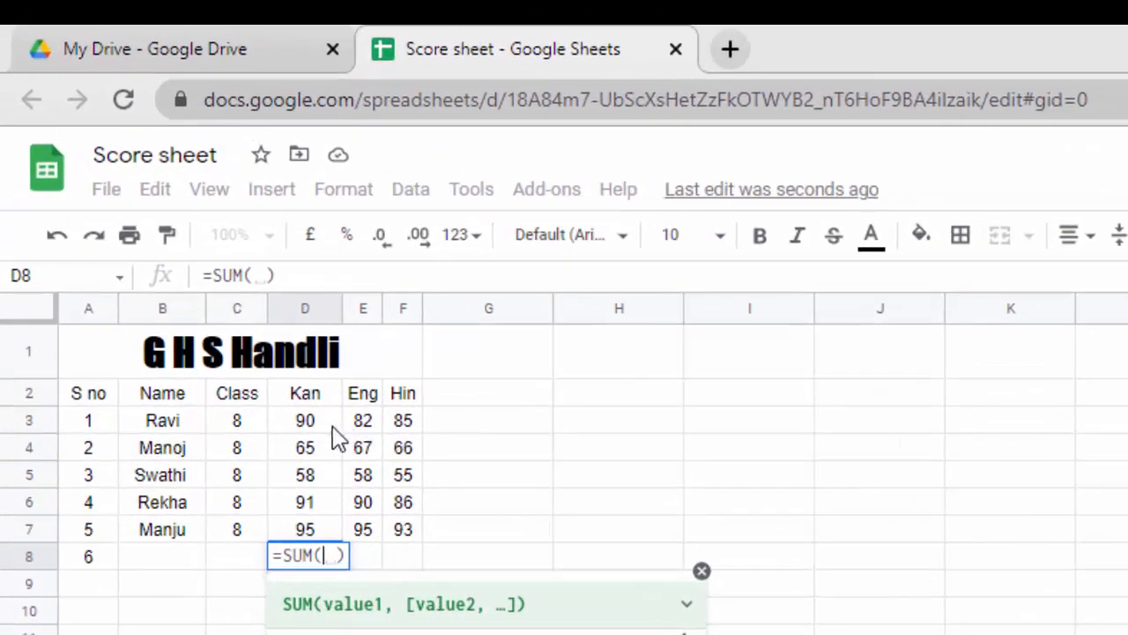
pyautogui.moveTo(277, 361); pyautogui.dragTo(278, 413)
pyautogui.moveTo(323, 483); pyautogui.dragTo(328, 530)
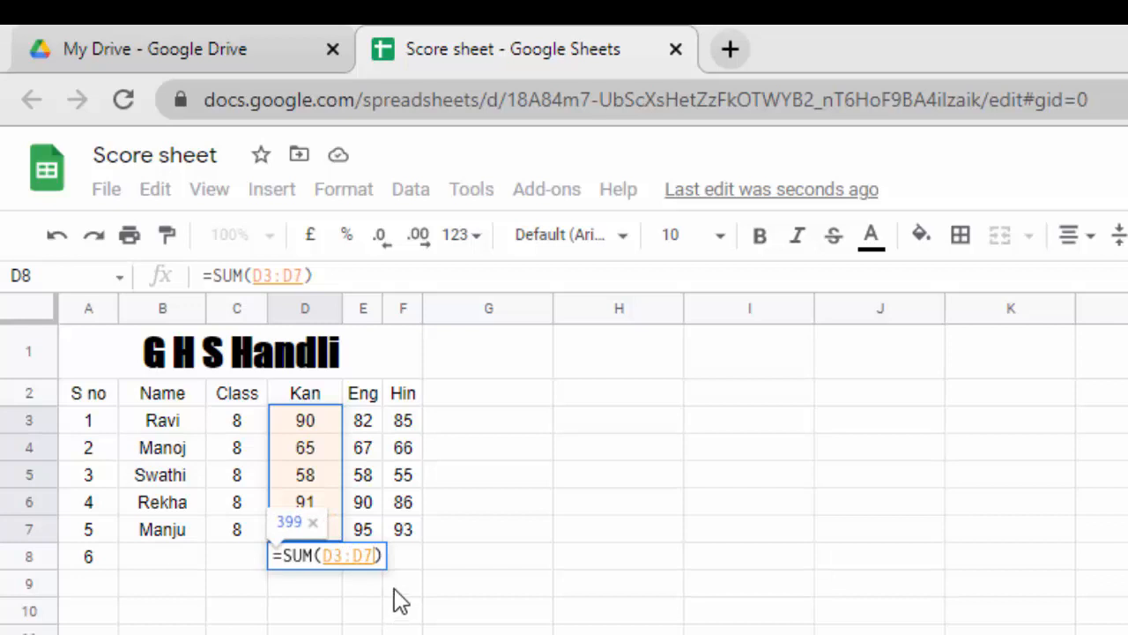
pyautogui.press('Return')
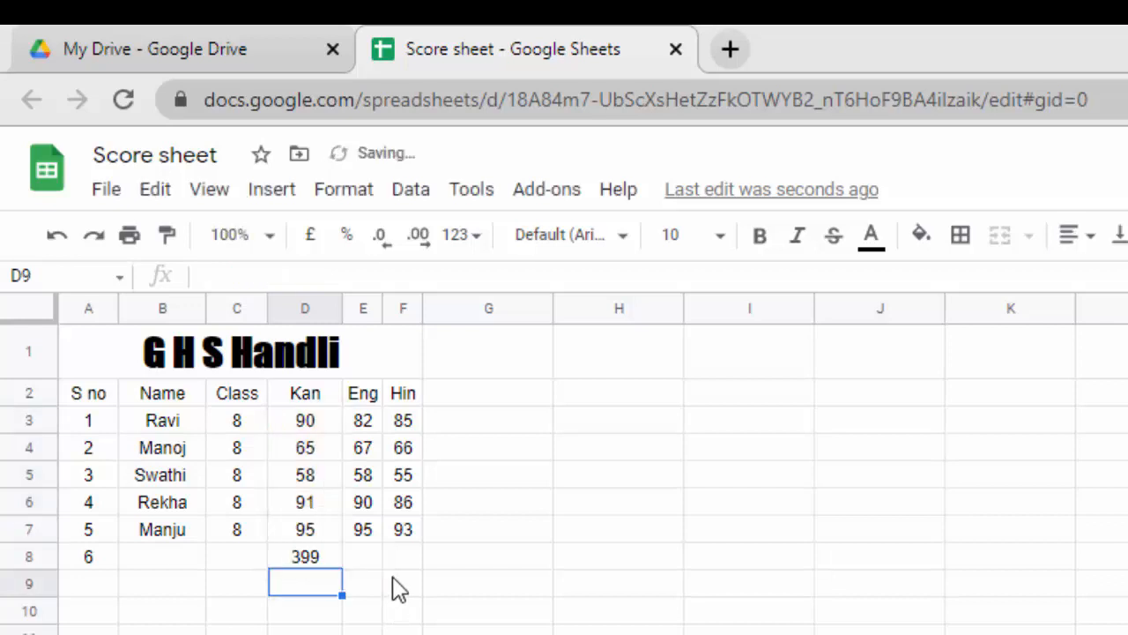
# Step: Total the first student's subject marks in cell G3 with =SUM(D3:F3), dismissing the suggested auto-fill
pyautogui.click(449, 421)
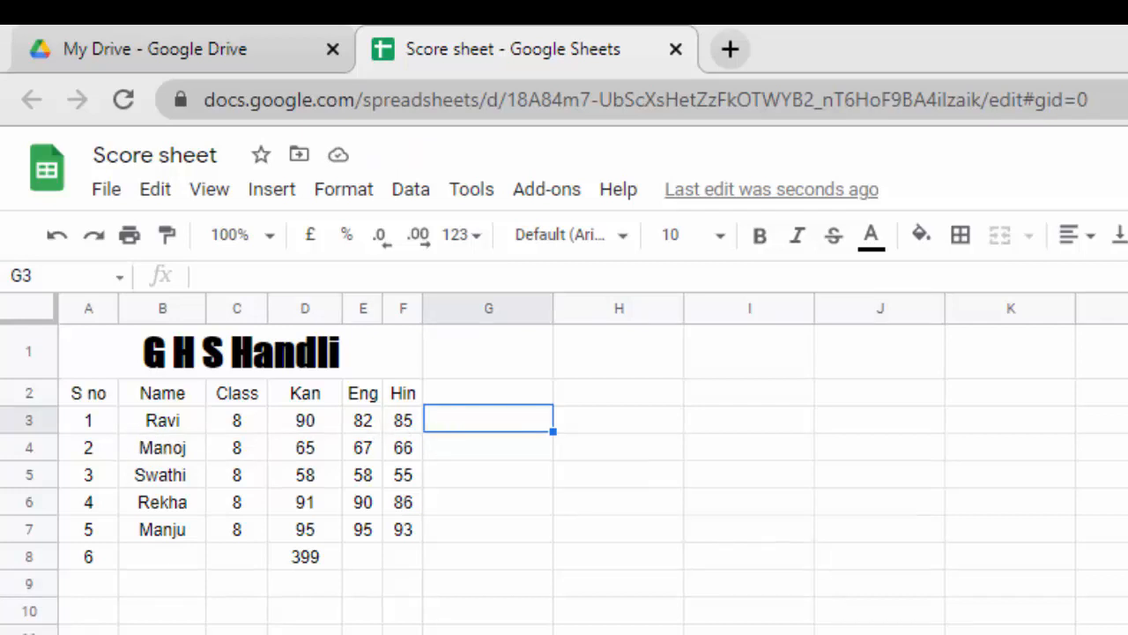
pyautogui.write('=SUM(')
pyautogui.moveTo(320, 422); pyautogui.dragTo(411, 423)
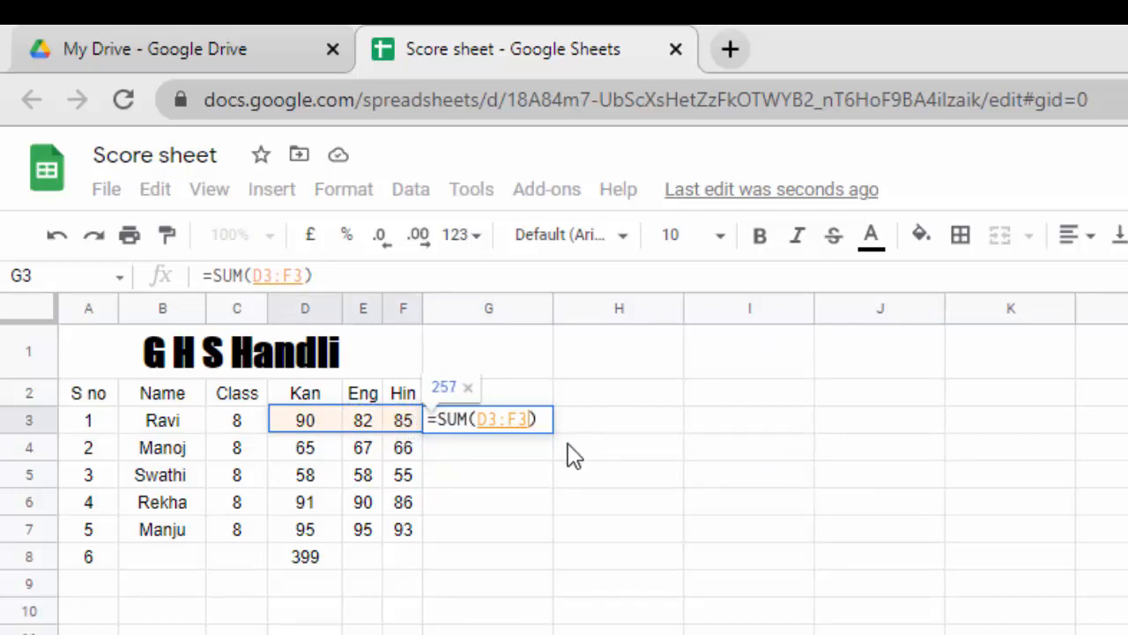
pyautogui.press('Return')
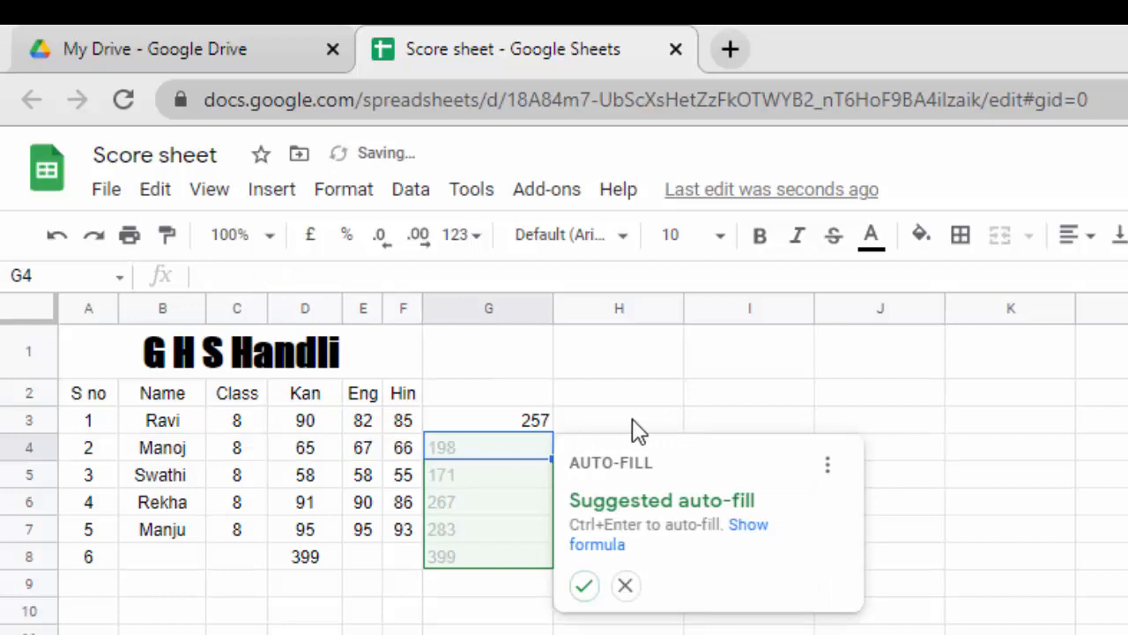
pyautogui.click(607, 426)
# Step: Fill the total formula from G3 down to G7 for the remaining students and narrow column G
pyautogui.click(531, 428)
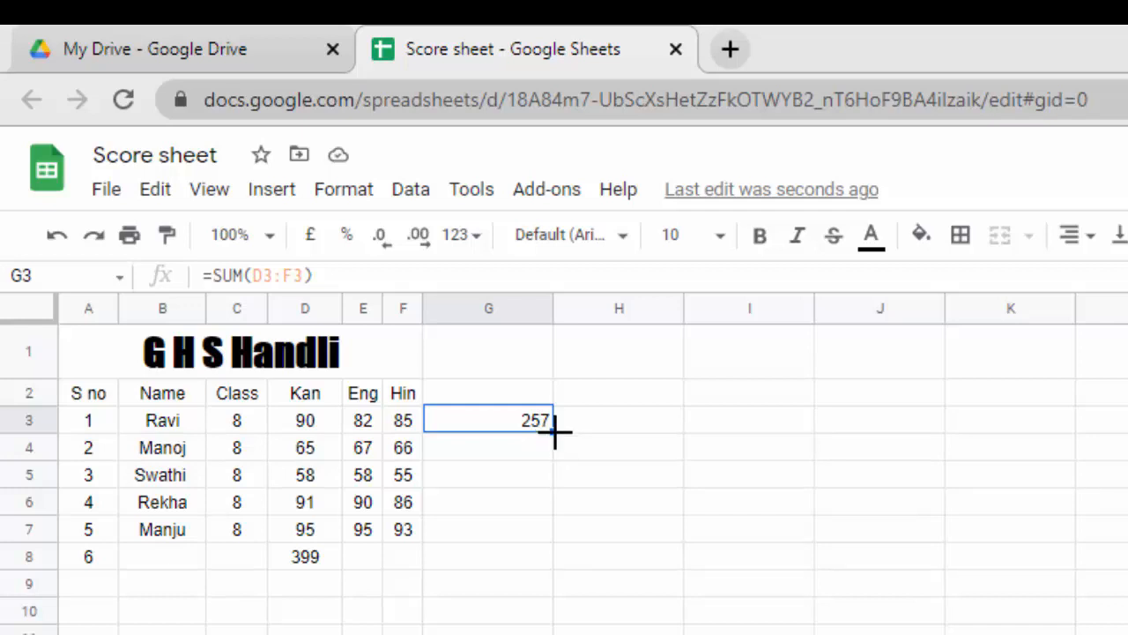
pyautogui.moveTo(554, 432); pyautogui.dragTo(571, 533)
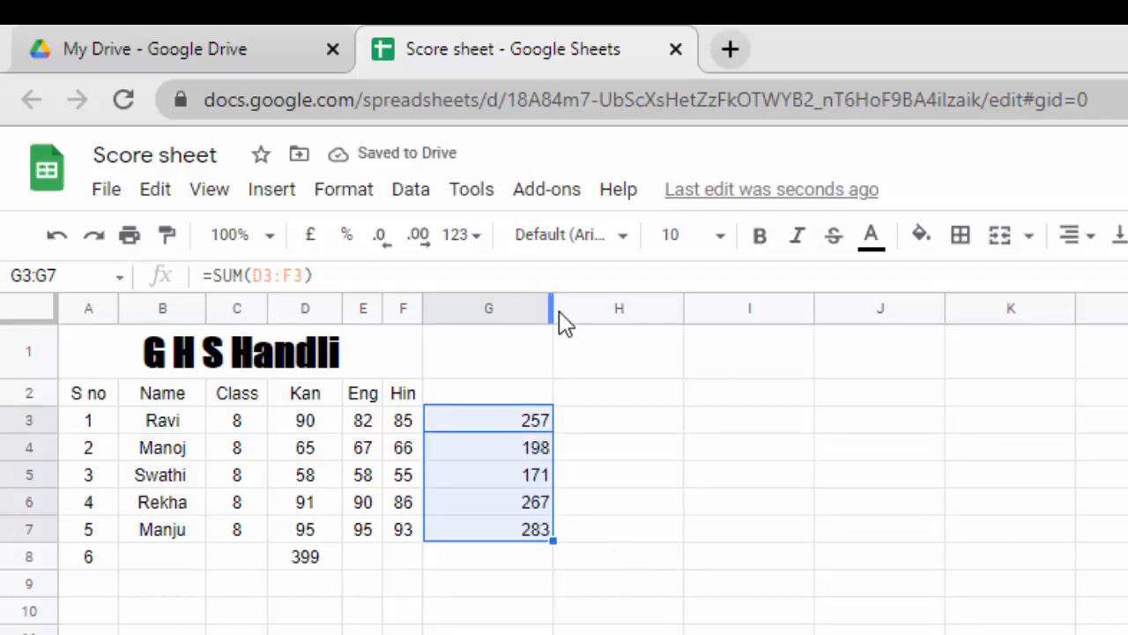
pyautogui.moveTo(544, 307); pyautogui.dragTo(513, 393)
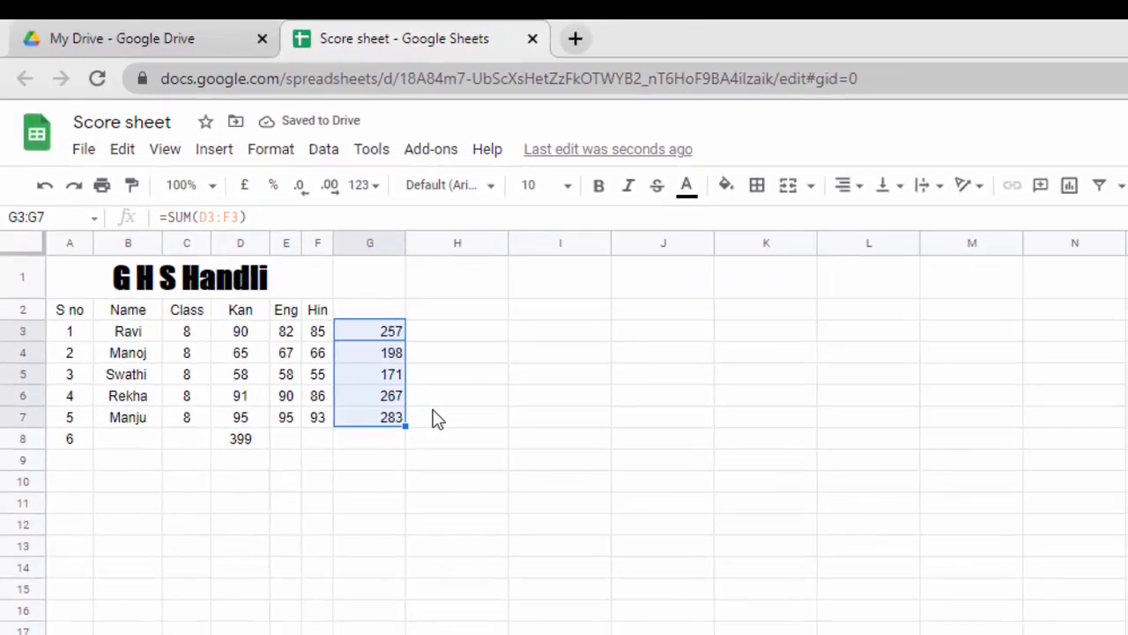
pyautogui.click(705, 503)
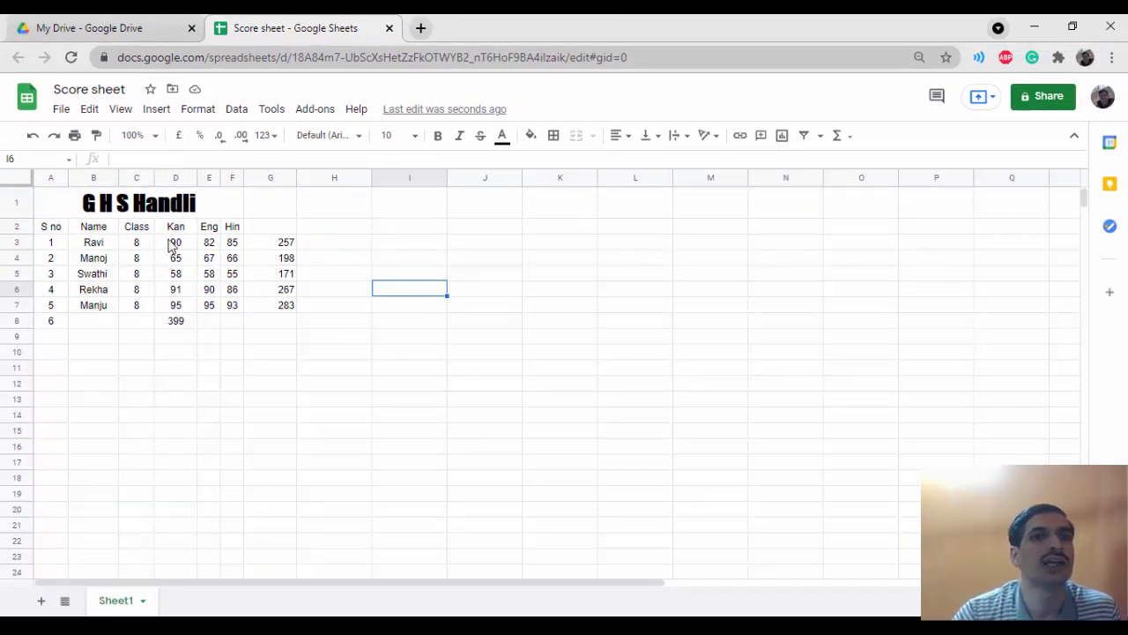
# Step: Insert a chart based on the Kan marks in D3:D7
pyautogui.moveTo(169, 244); pyautogui.dragTo(192, 313)
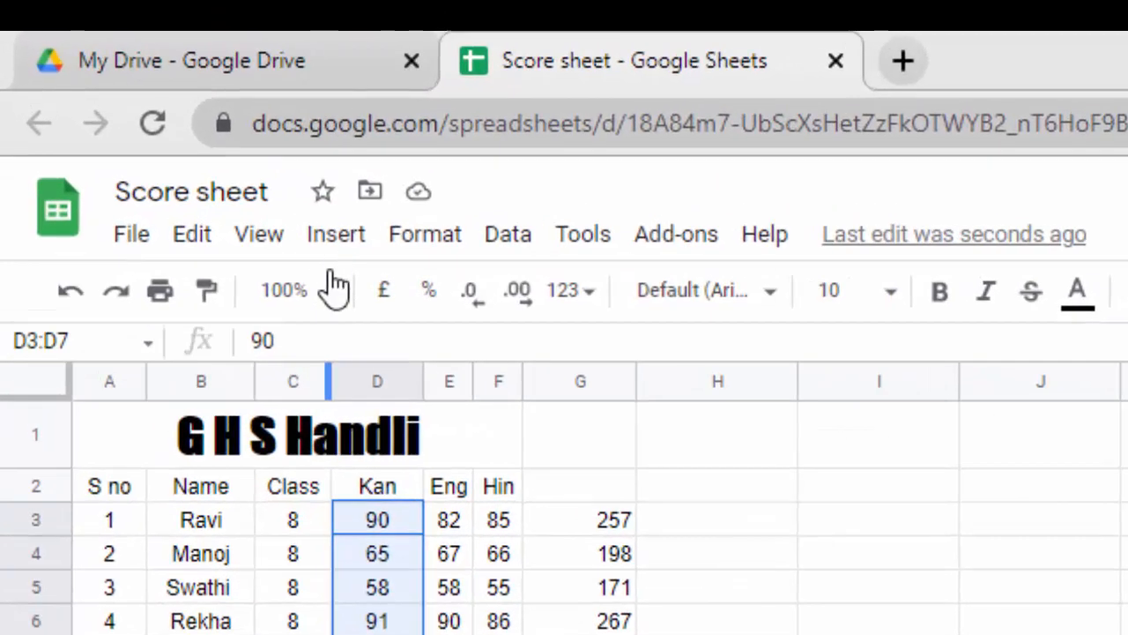
pyautogui.click(156, 109)
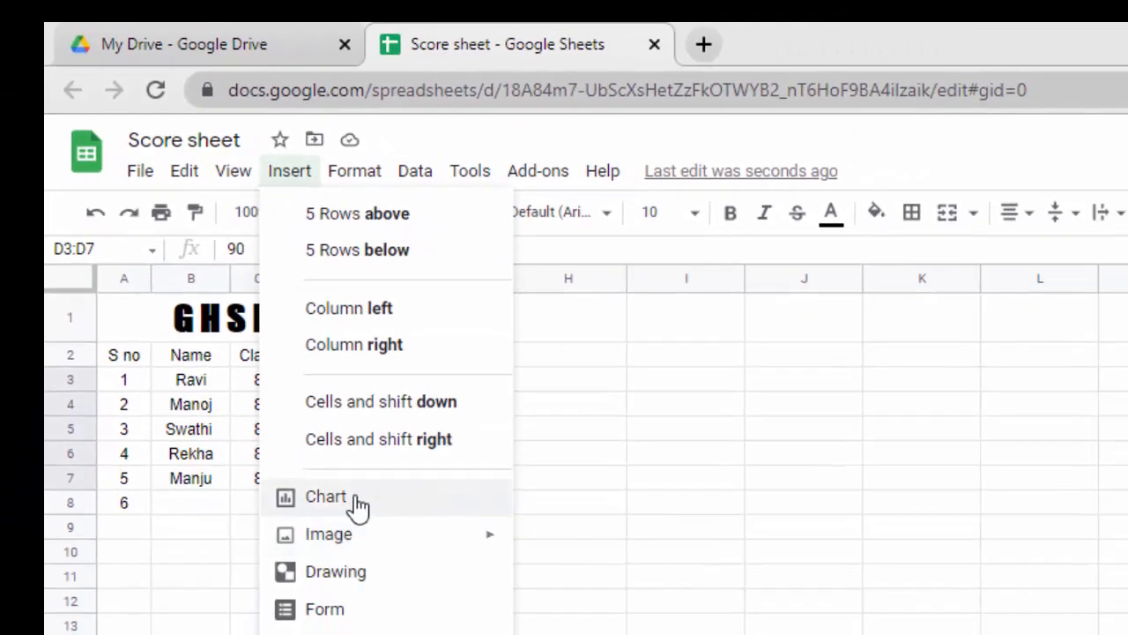
pyautogui.click(359, 504)
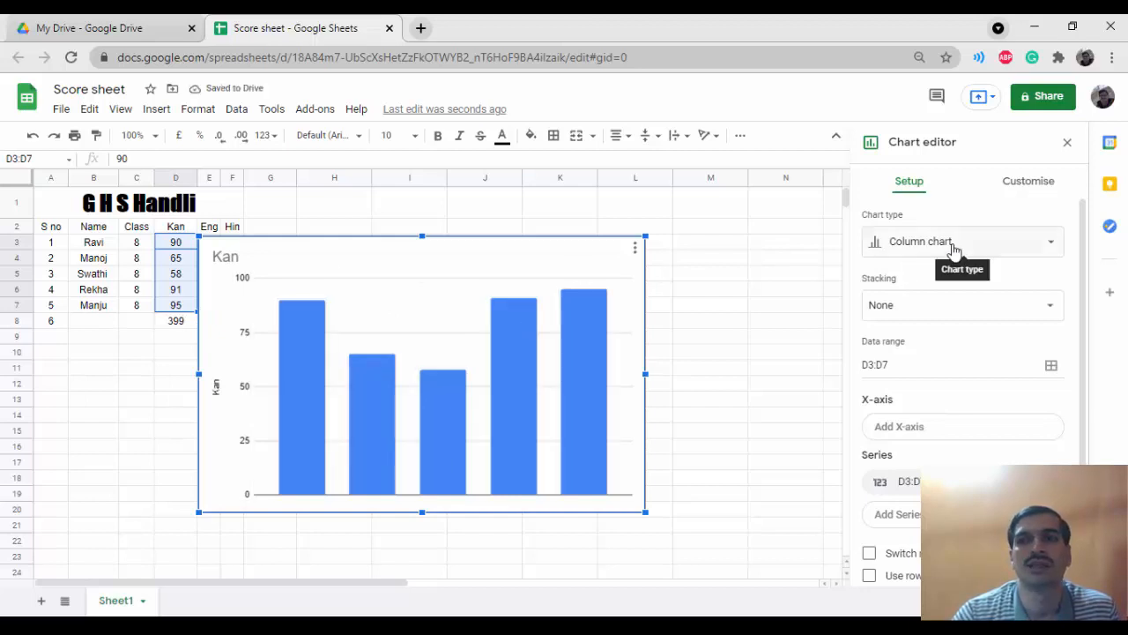
# Step: Change the Kan chart's type to a pie chart and move it to the right, clear of the marks table
pyautogui.click(954, 251)
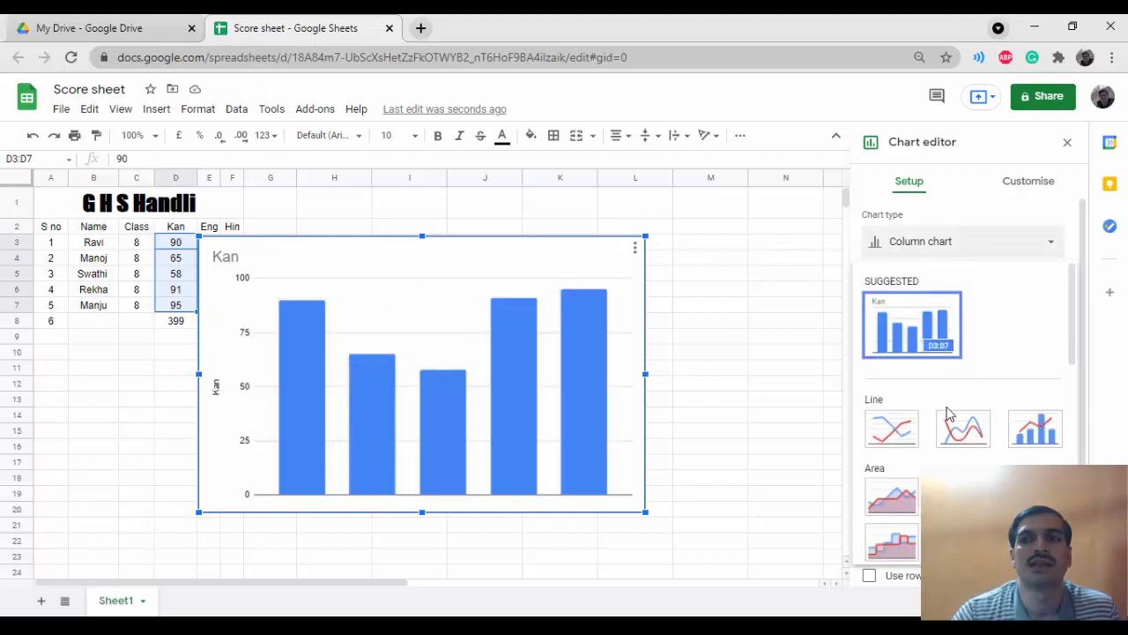
pyautogui.scroll(-5, 948, 436)
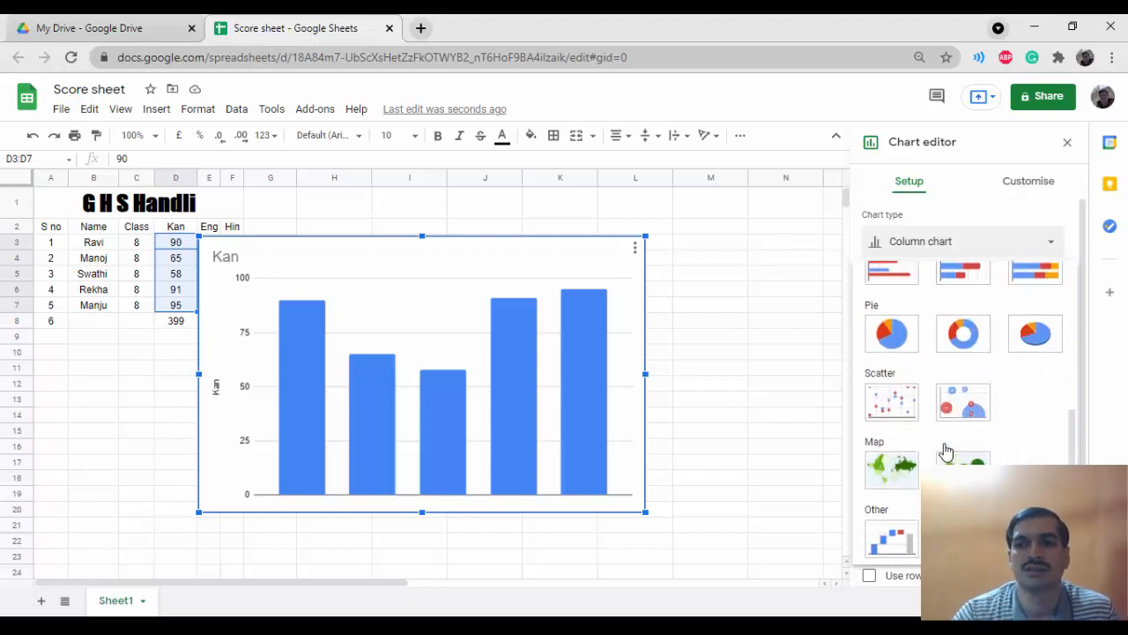
pyautogui.click(897, 334)
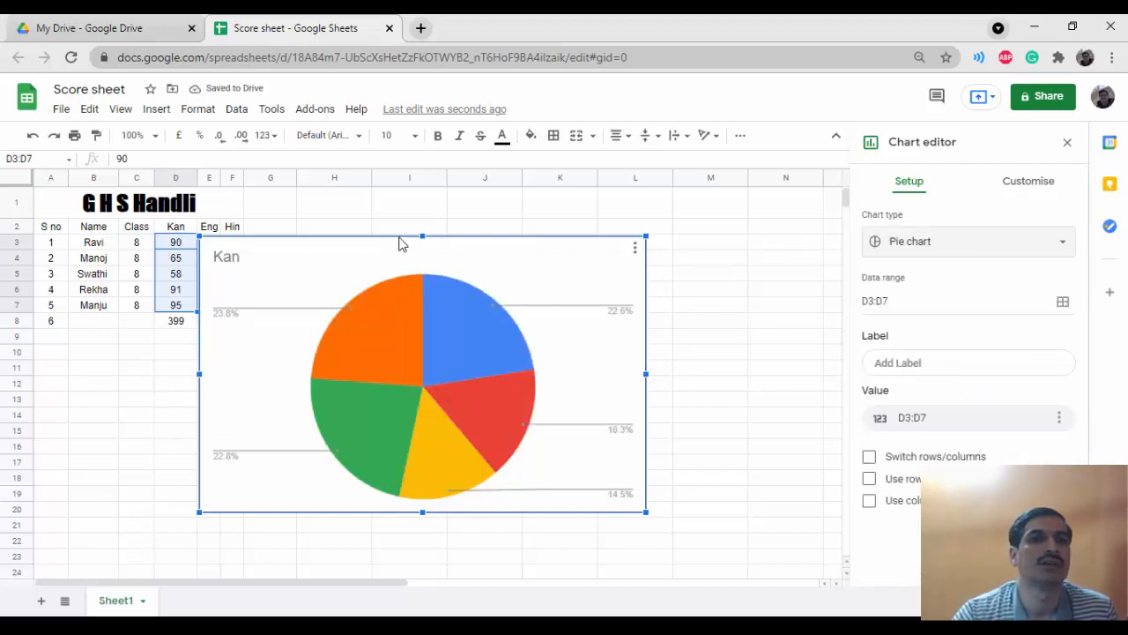
pyautogui.moveTo(403, 242); pyautogui.dragTo(472, 233)
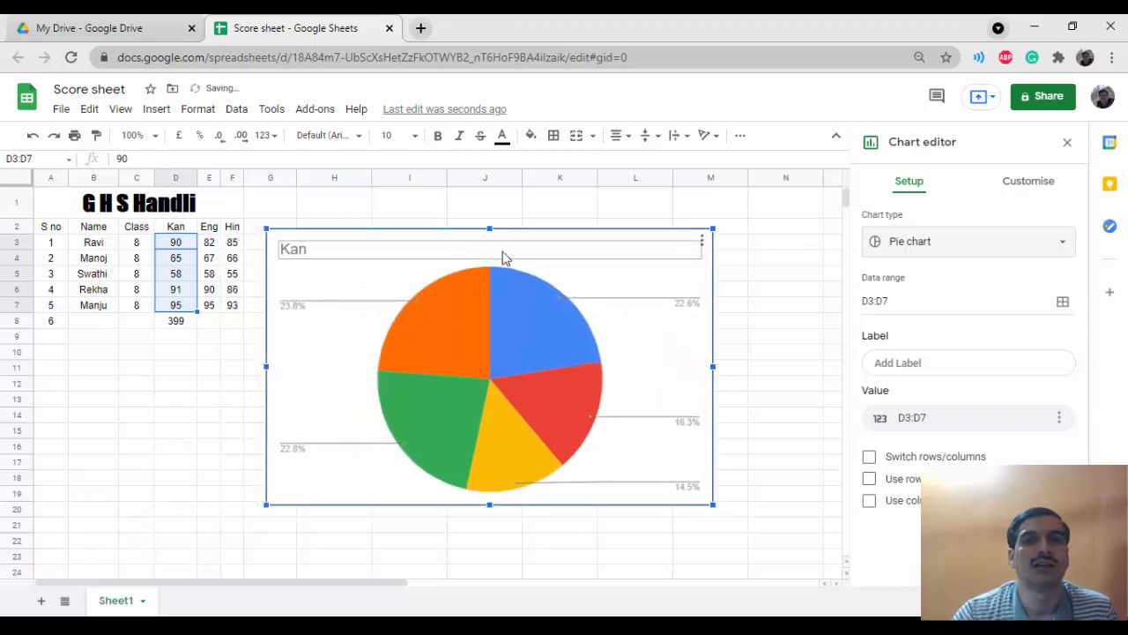
pyautogui.click(701, 240)
pyautogui.moveTo(671, 318)
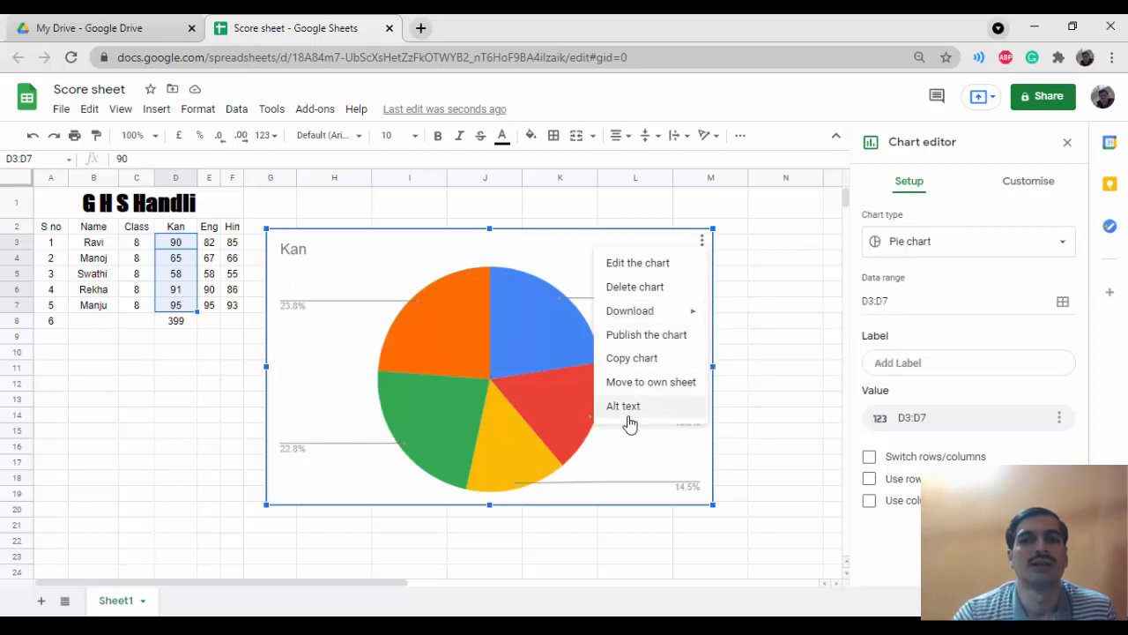
pyautogui.click(714, 210)
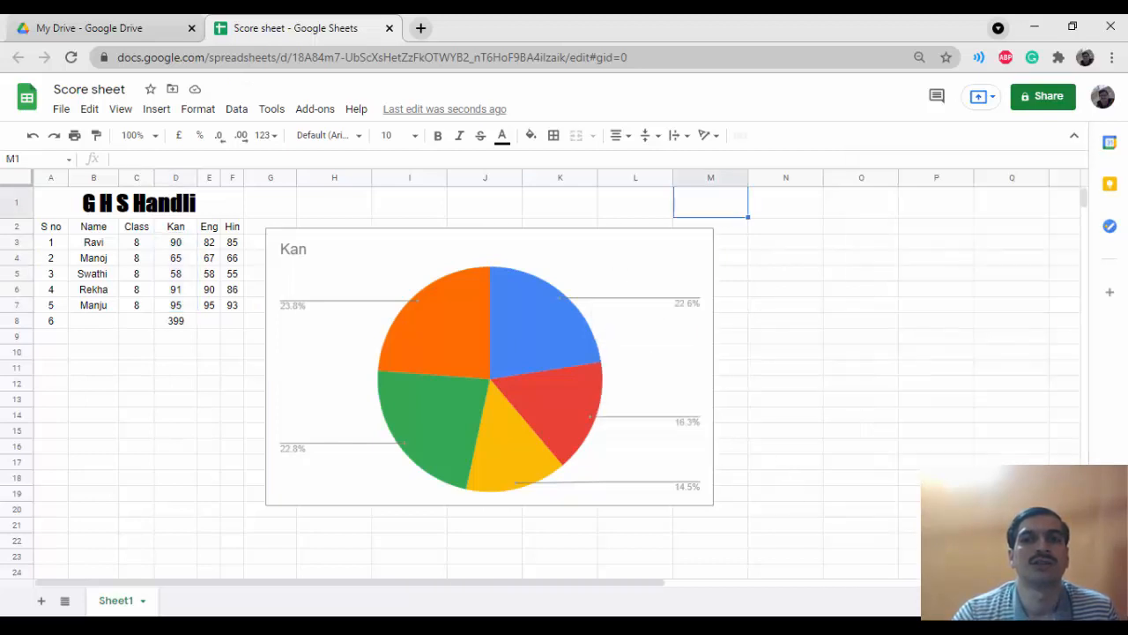